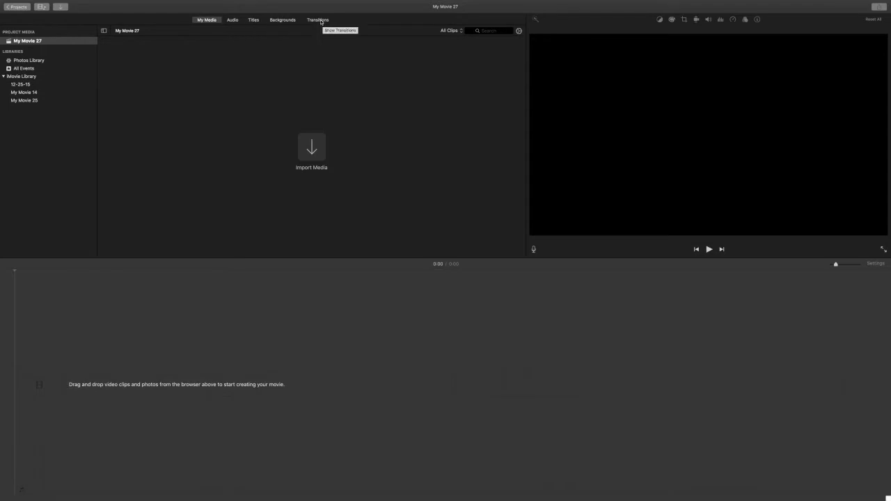
Show iMovie's title templates for the empty My Movie 27 project
left_click(255, 21)
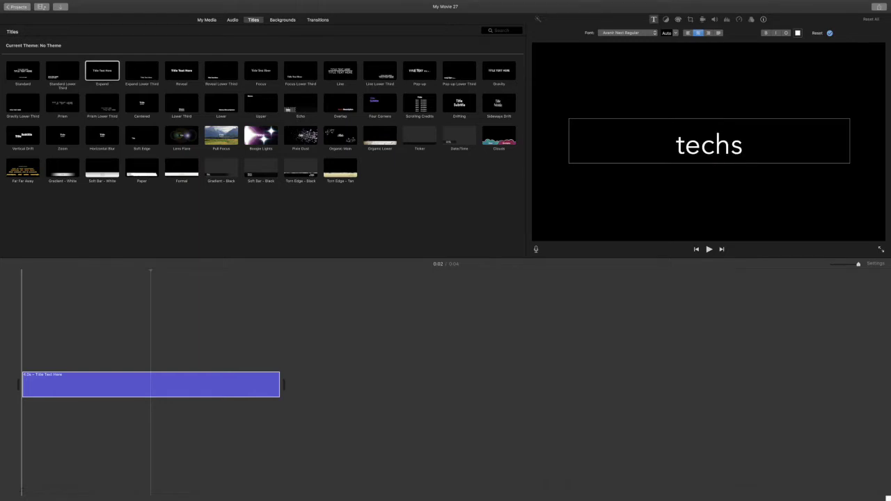
Type 'techstuff31' into the cleared Expand title clip
type("tuff")
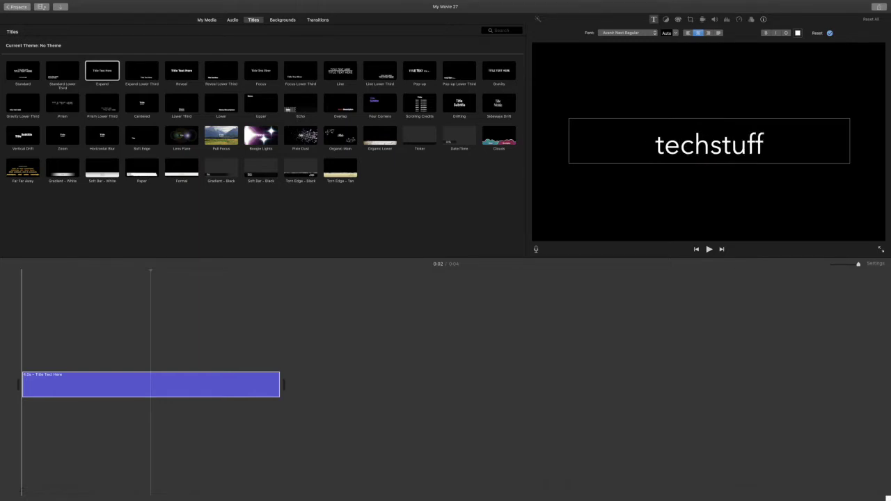
type("31")
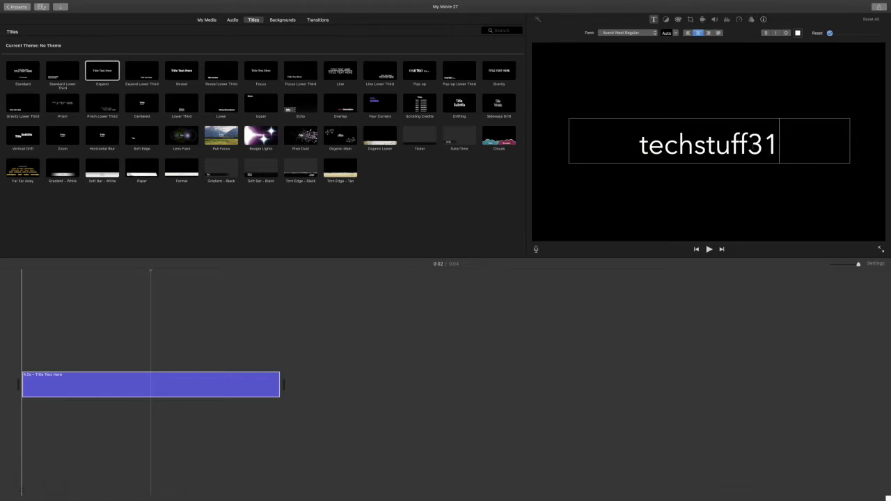
Replace the Expand title text with 'Techstuff31' and finish editing it
left_click_drag(784, 144, 594, 134)
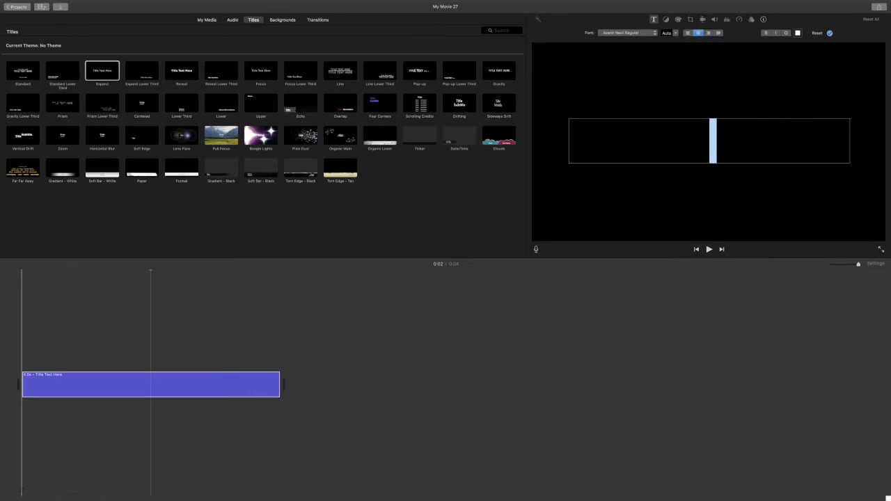
type("Tech")
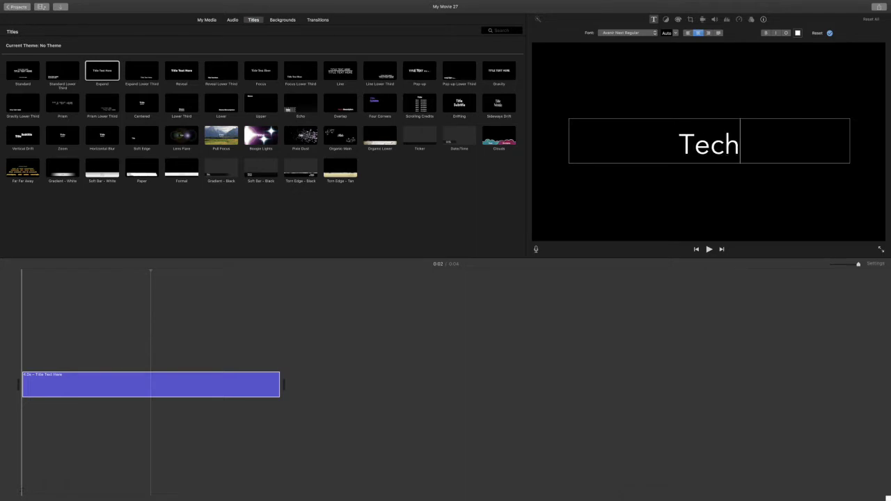
type("stu")
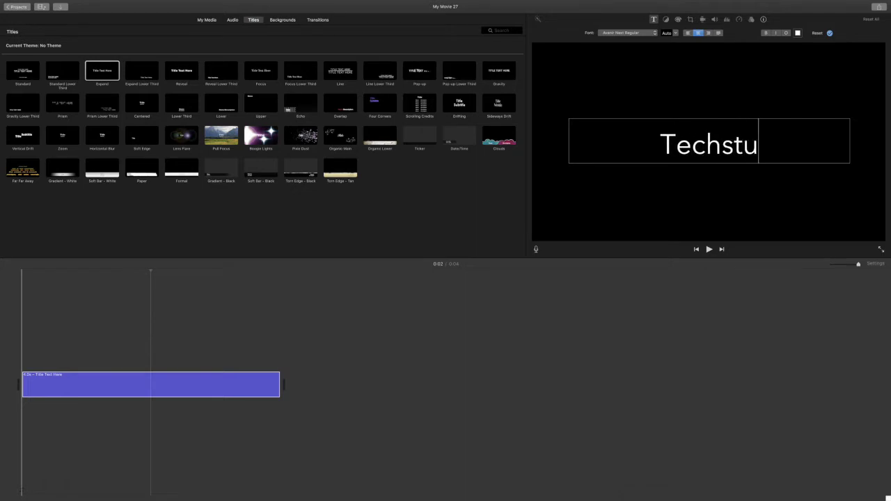
type("ff31")
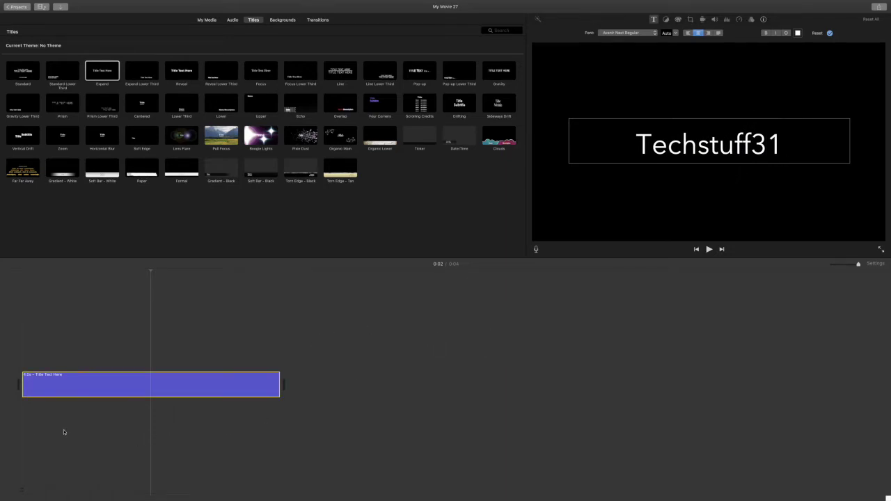
left_click(19, 429)
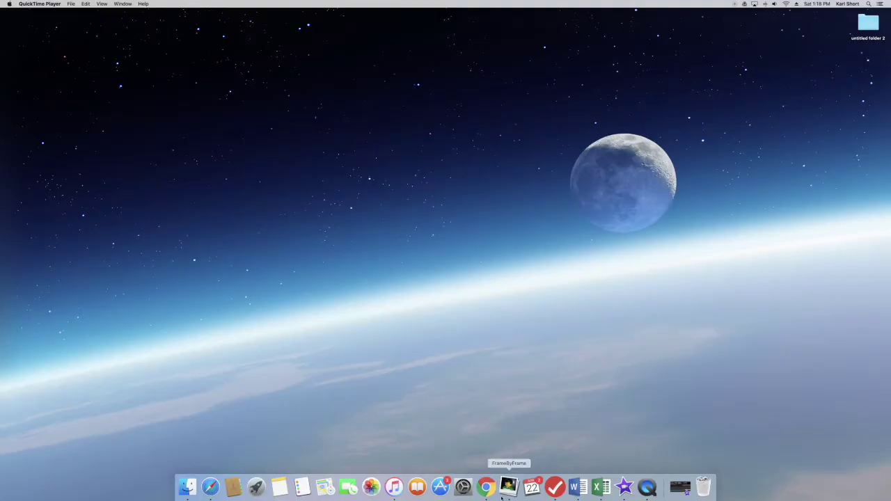
In full-screen Chrome, search 'ncs' and open the NoCopyrightSounds YouTube channel's videos
left_click(486, 487)
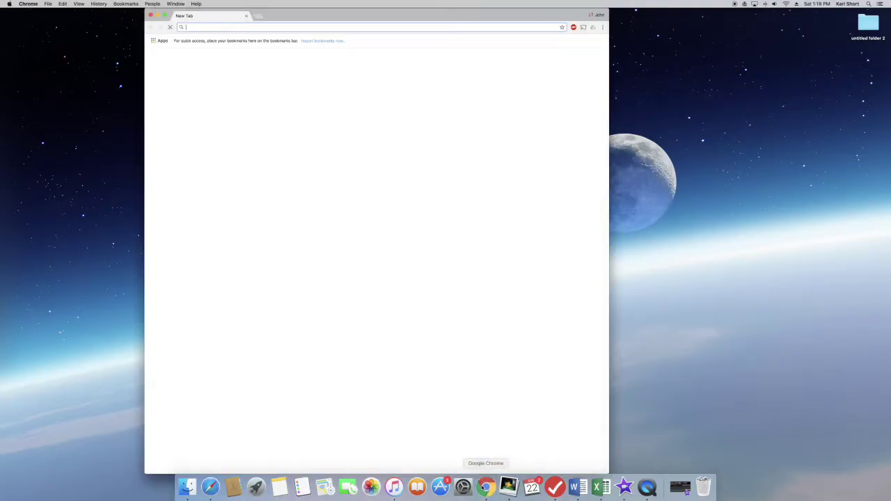
left_click(164, 15)
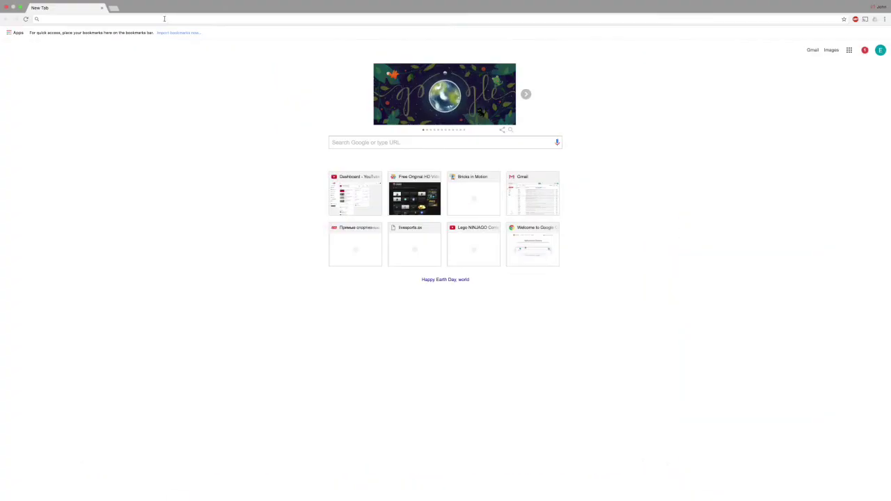
left_click(162, 19)
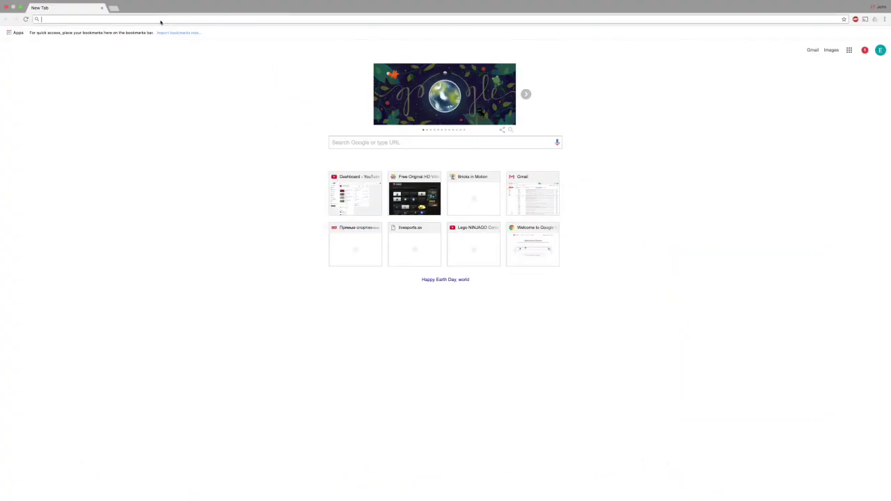
type("ncs")
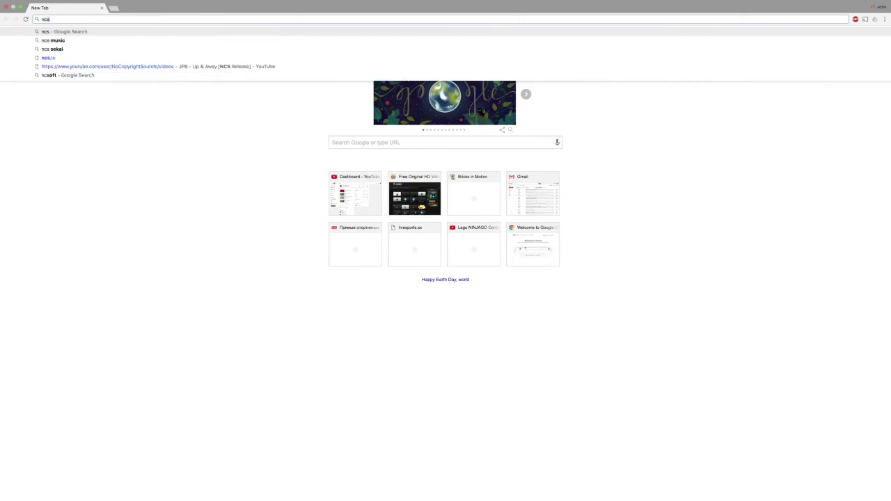
key("Return")
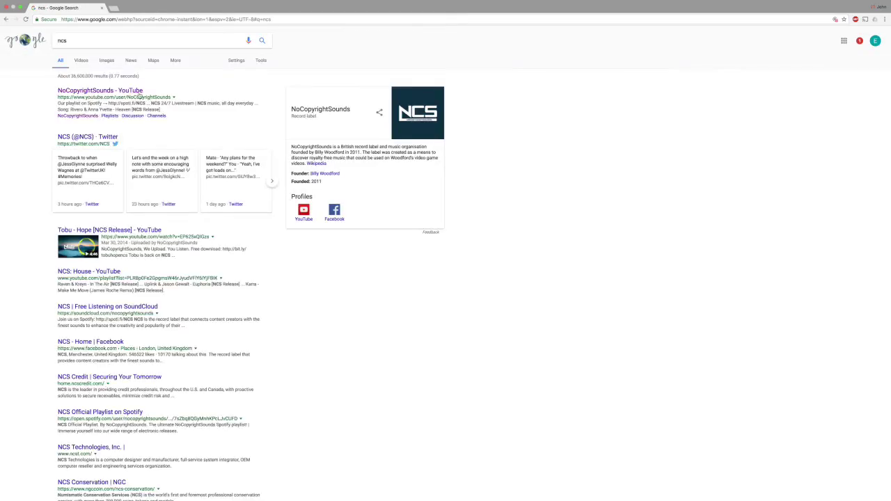
left_click(124, 93)
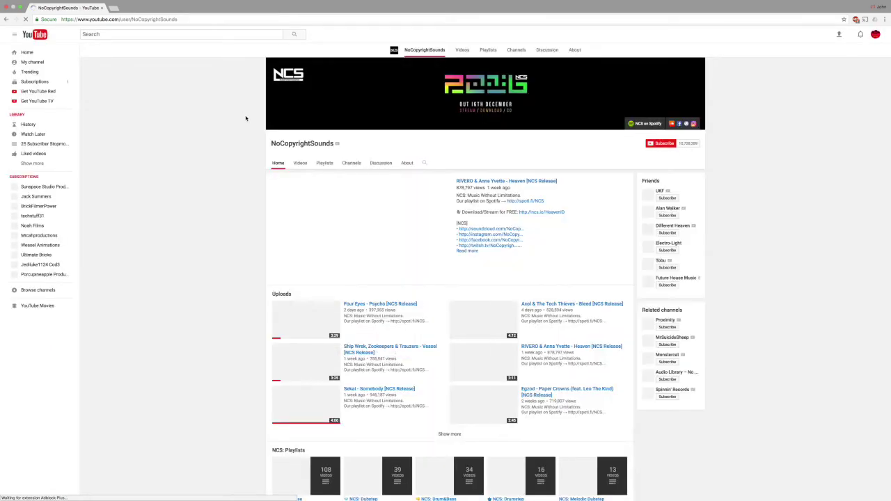
left_click(297, 152)
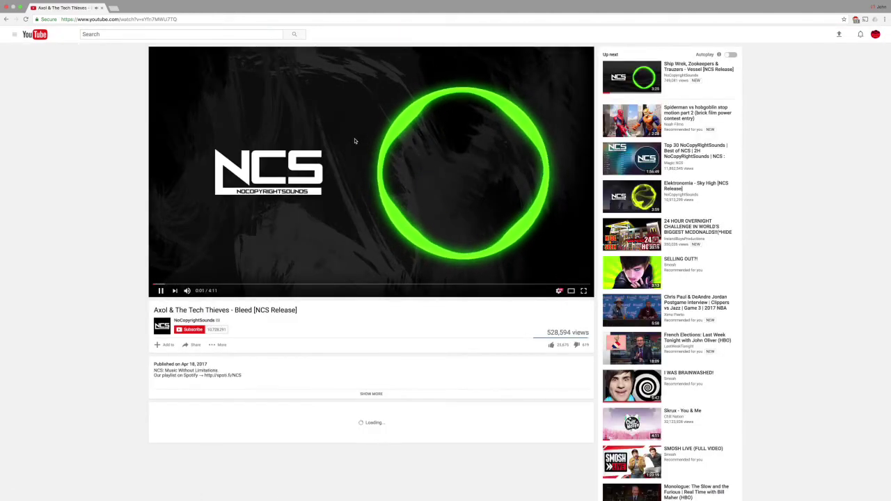
Expand the Bleed video's description and confirm liking NCS to get the download
scroll(349, 144, "down", 1)
scroll(350, 145, "down", 4)
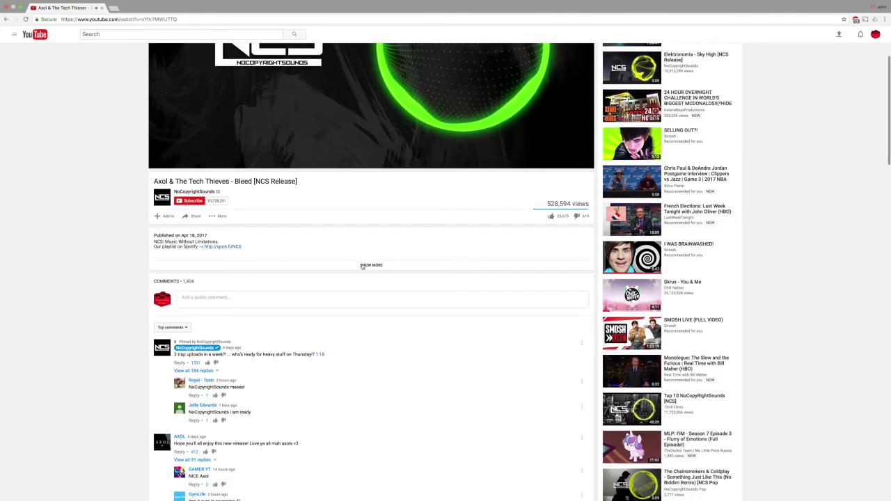
left_click(370, 265)
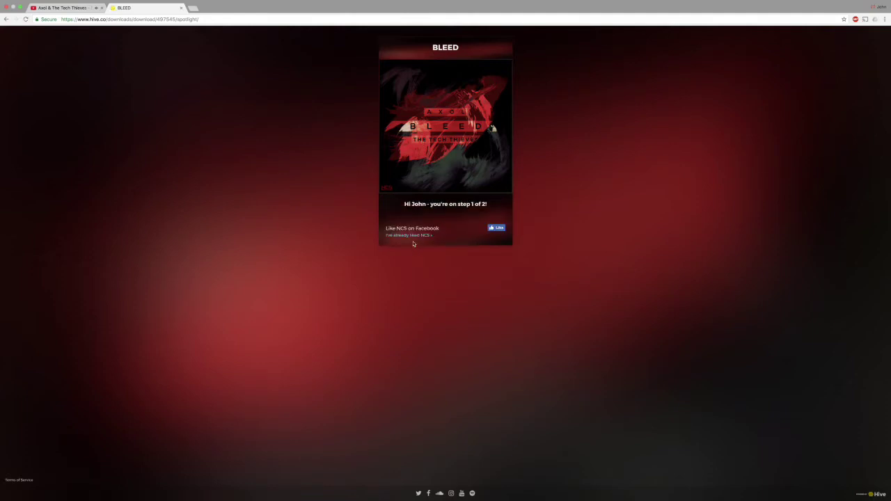
left_click(414, 236)
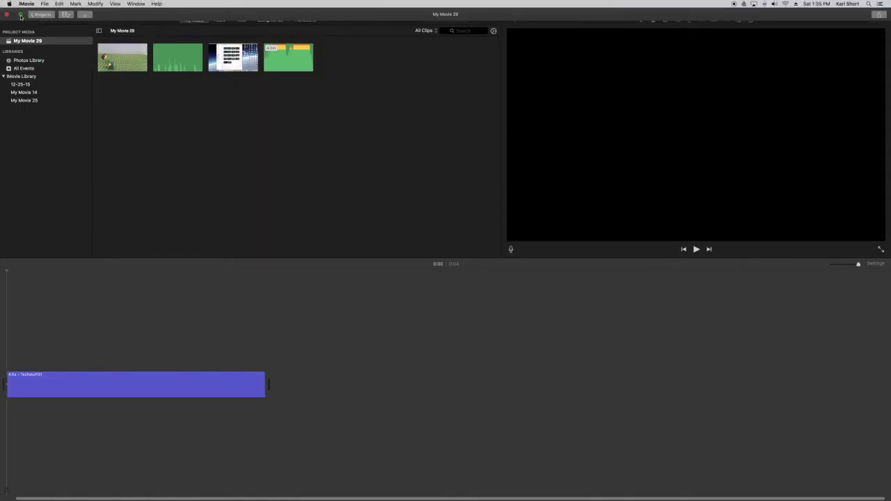
Exit full screen and add the Bleed track as audio under the Techstuff31 title
left_click(20, 14)
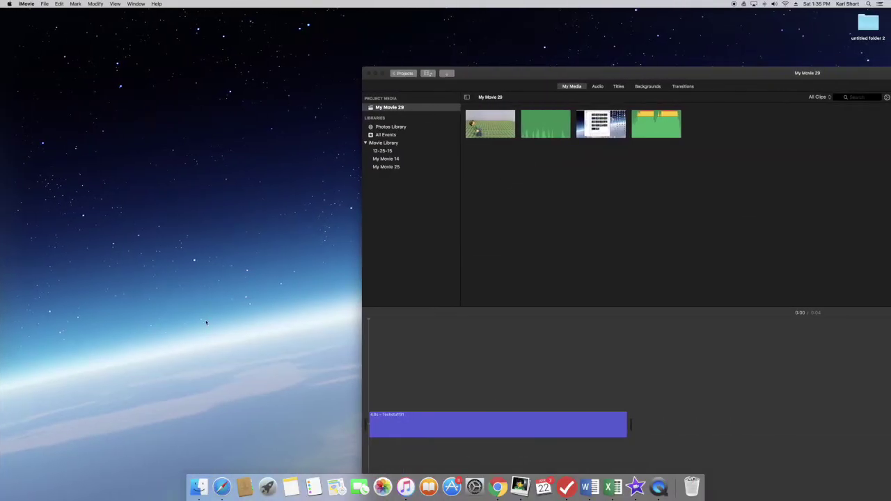
left_click(198, 486)
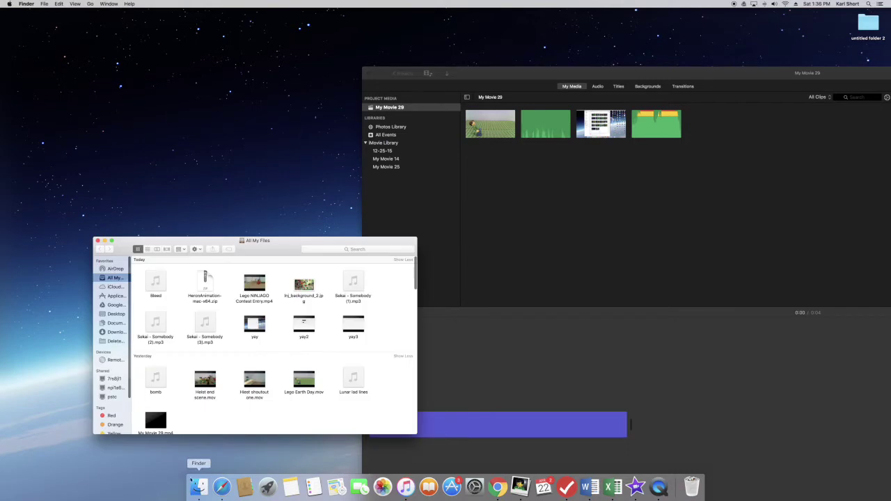
left_click_drag(156, 281, 418, 435)
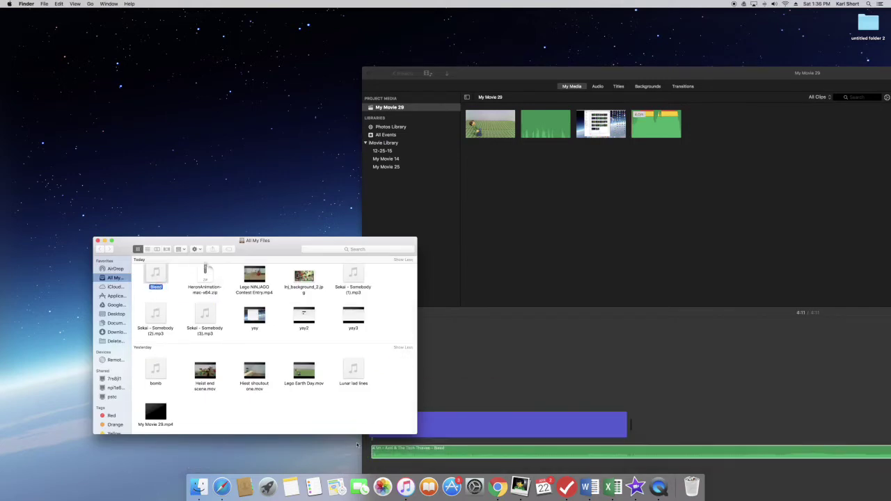
left_click(99, 240)
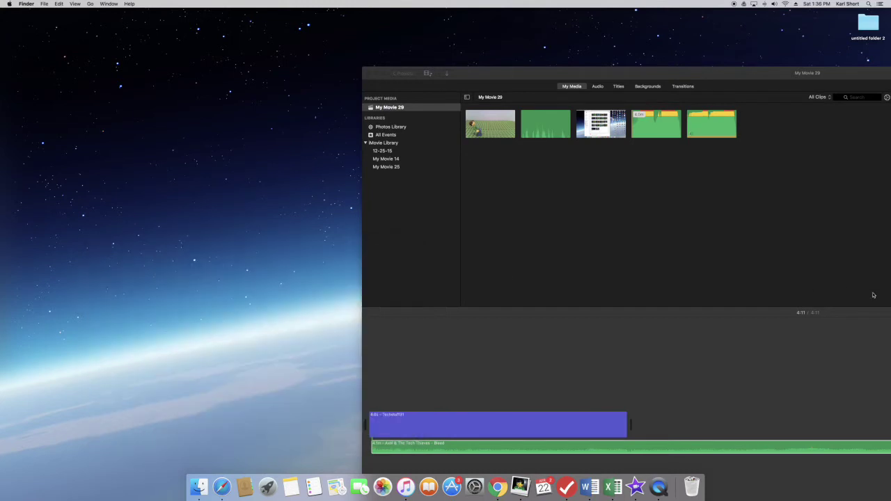
left_click_drag(742, 75, 399, 45)
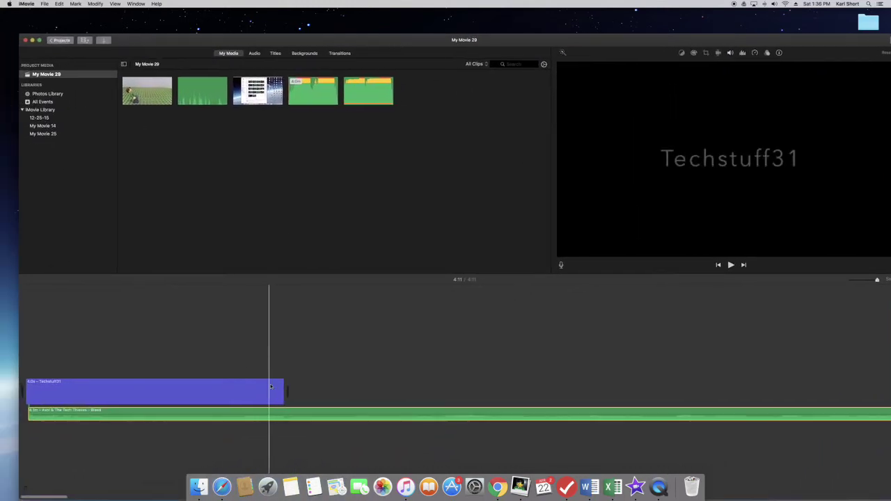
Split the Bleed audio at the playhead and delete the tail, leaving 4 seconds
left_click(288, 415)
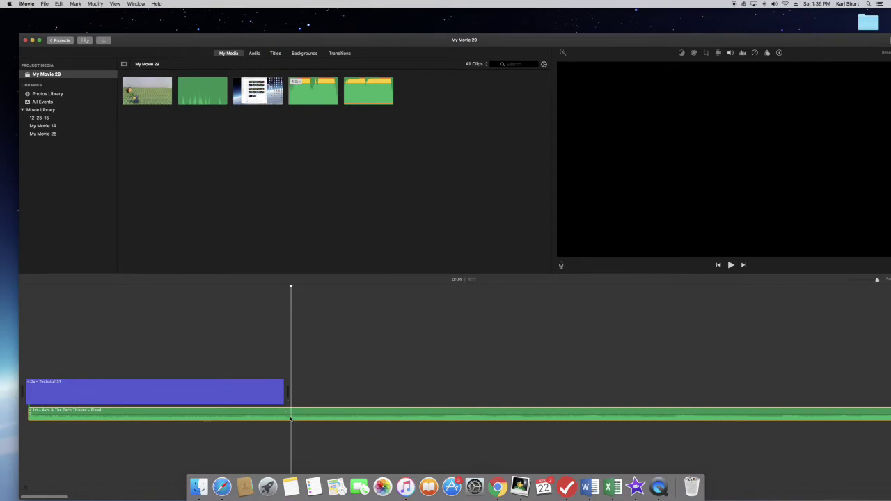
right_click(291, 419)
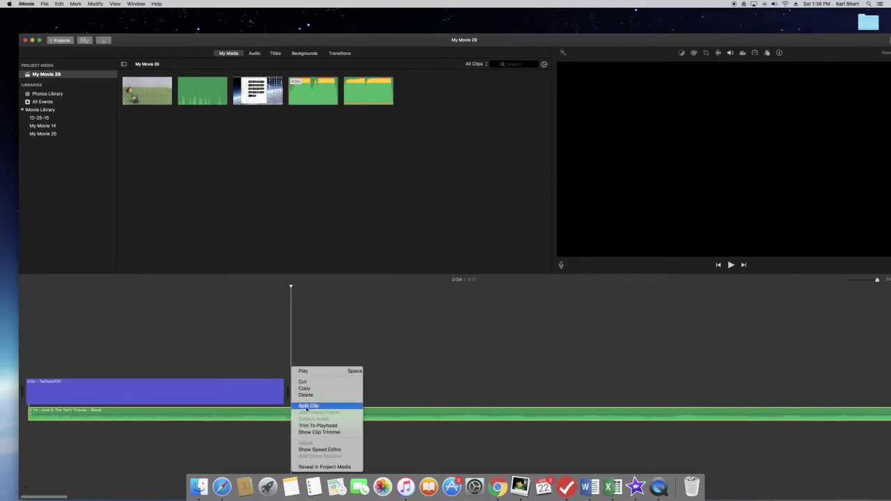
left_click(308, 405)
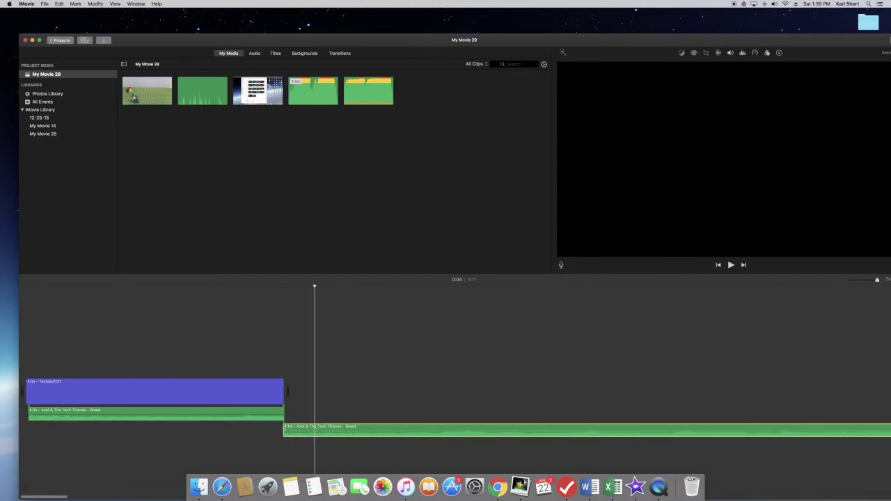
key("Delete")
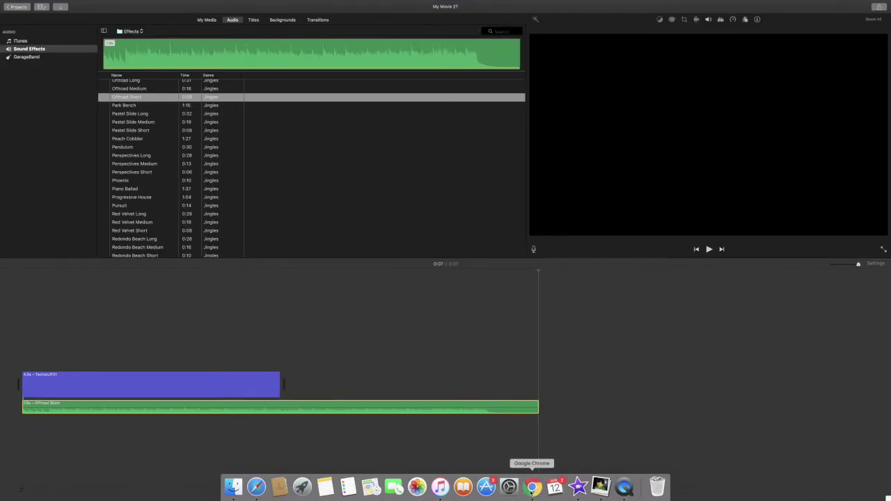
left_click(532, 490)
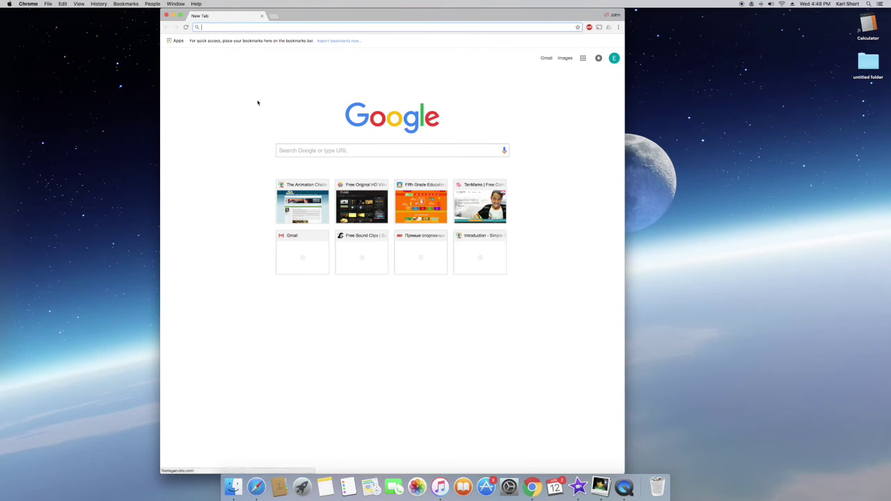
Load footagecrate.com in a full-screen Chrome window
left_click(180, 15)
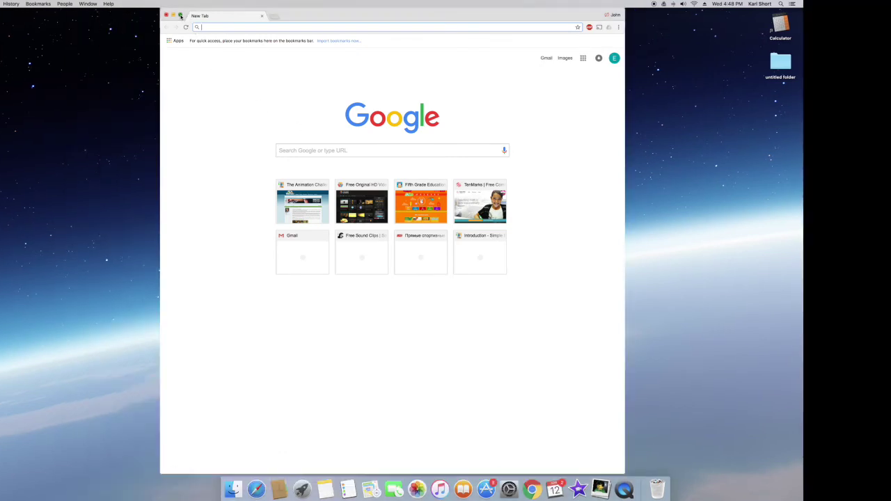
type("fo")
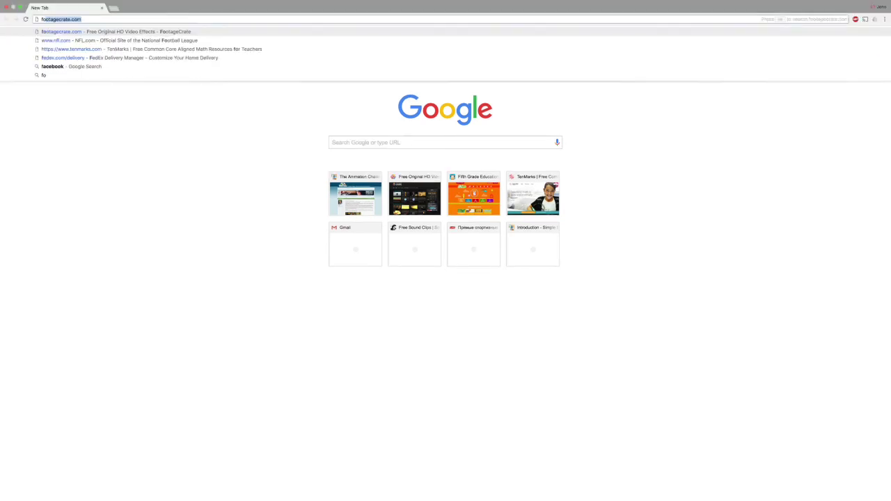
type("otagec")
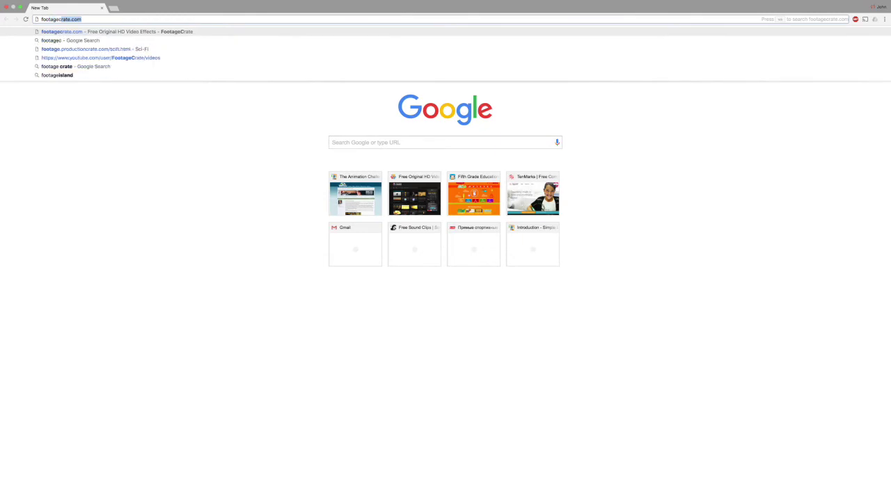
type("rate.c")
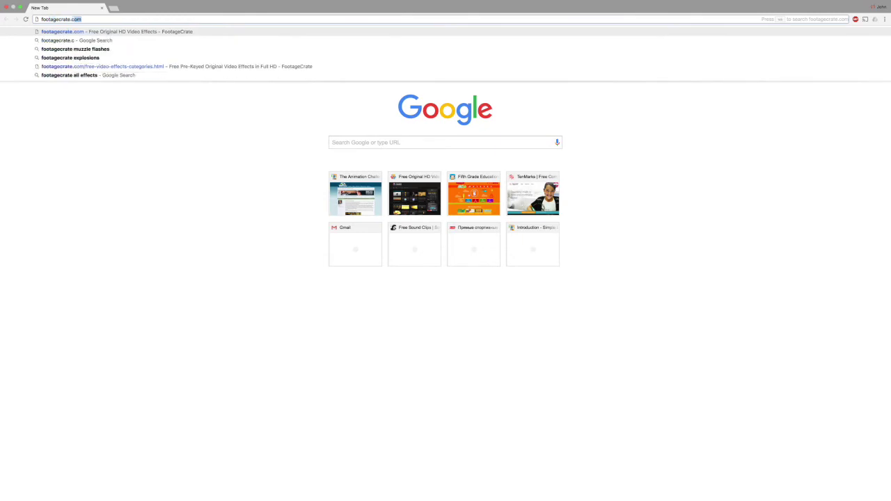
type("om")
key("Return")
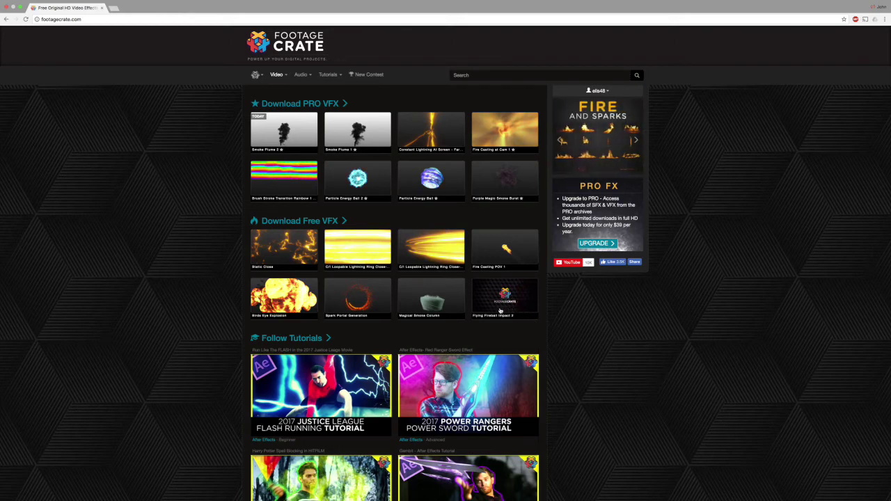
From Video > Motion Graphics > Transitions, download Flat Splash Transition 2 in HD 1920x1080
mouse_move(277, 73)
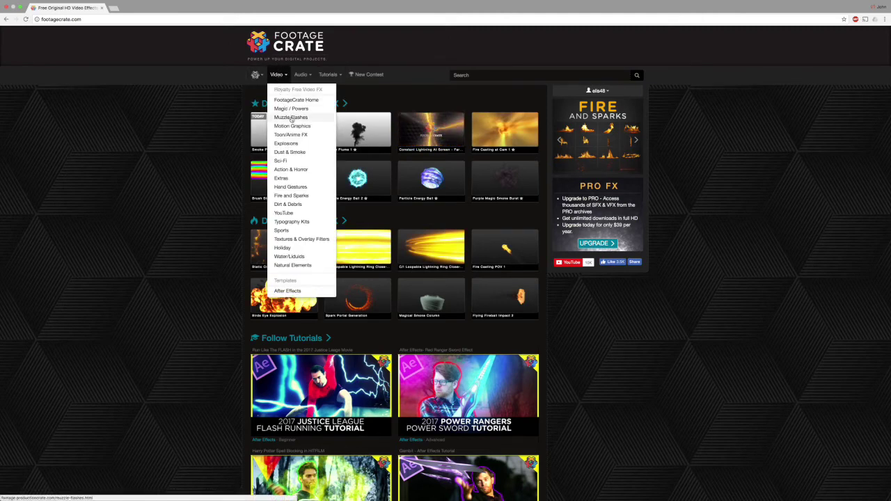
mouse_move(295, 126)
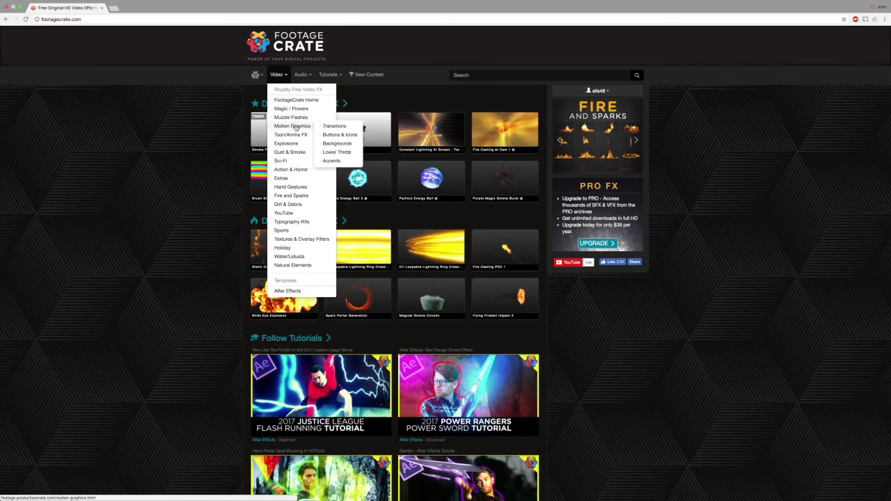
left_click(296, 126)
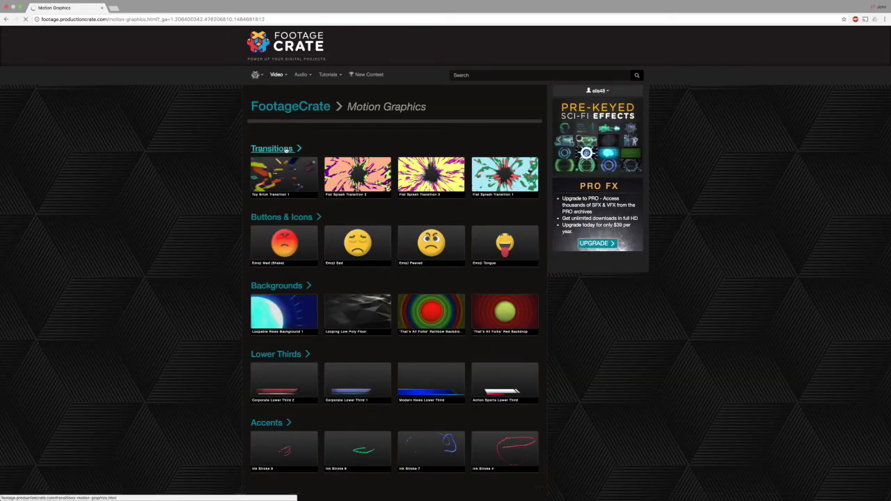
left_click(285, 149)
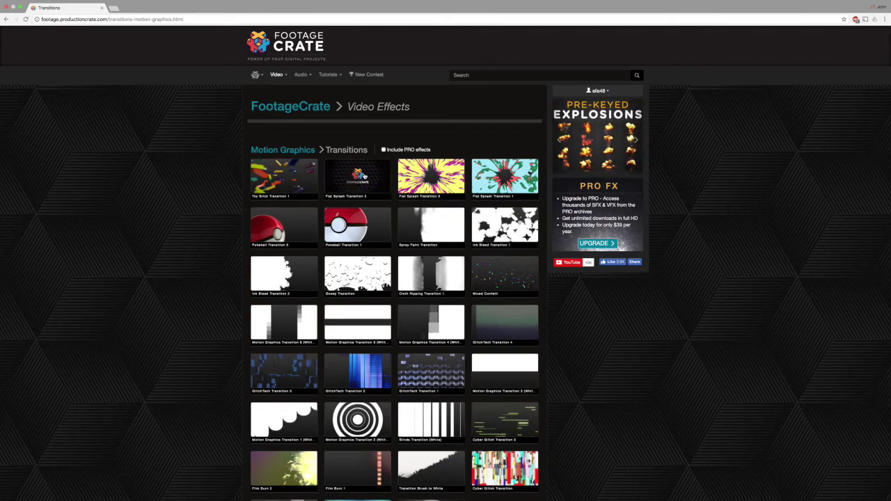
left_click(365, 176)
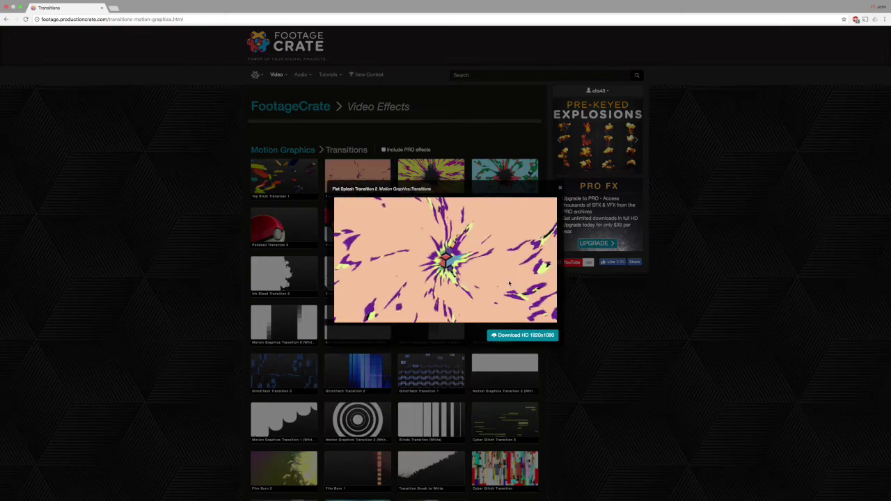
left_click(527, 337)
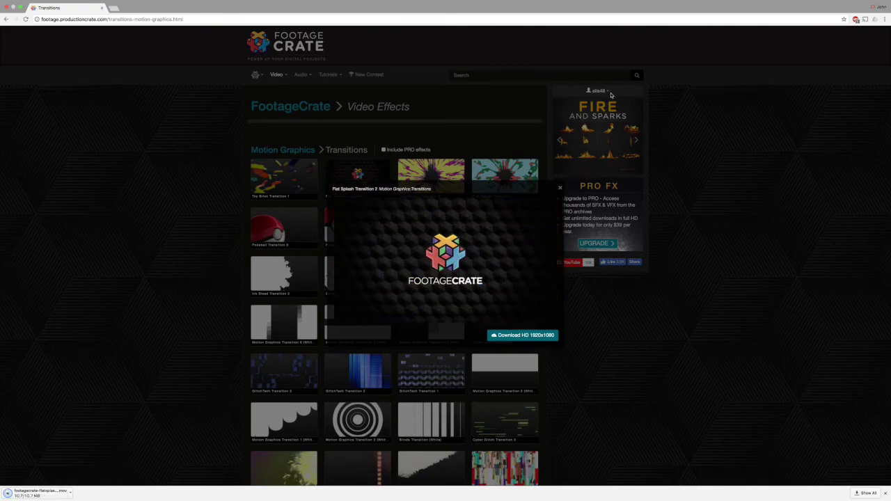
Drag the downloaded splash .mov onto iMovie's timeline above the title, then close Chrome
left_click(559, 189)
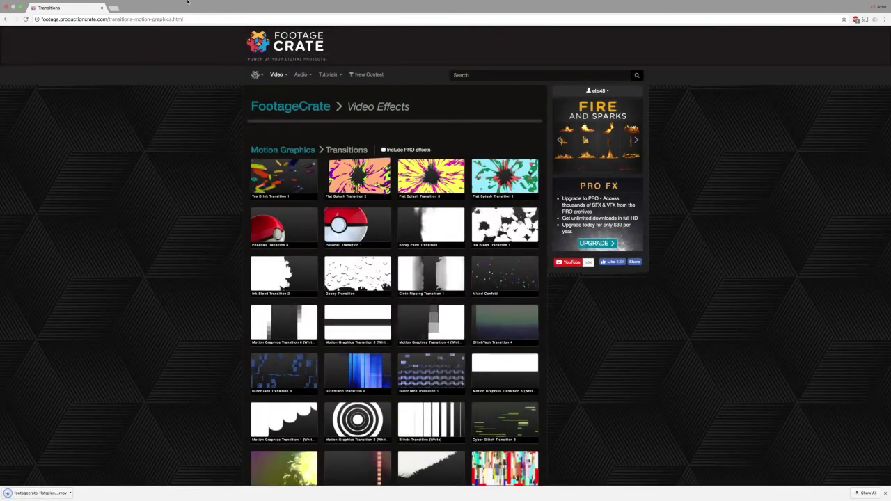
left_click(16, 7)
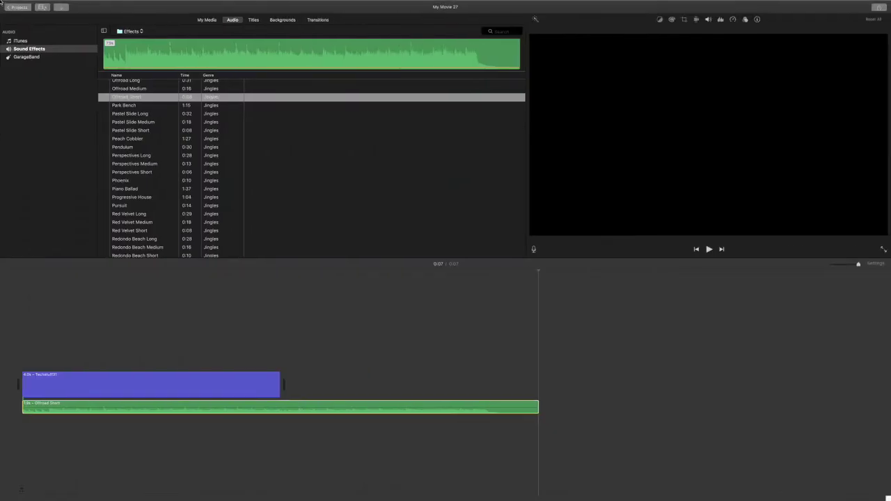
mouse_move(2, 2)
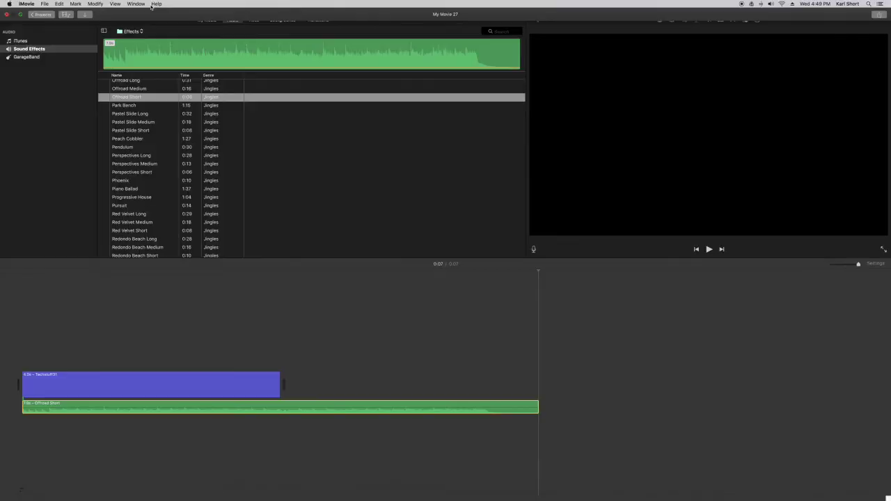
key("super+ctrl+f")
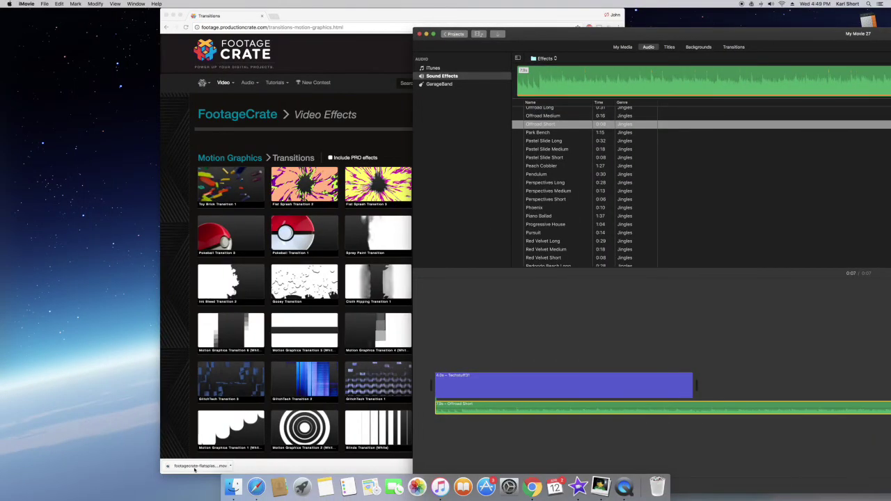
left_click_drag(266, 468, 456, 358)
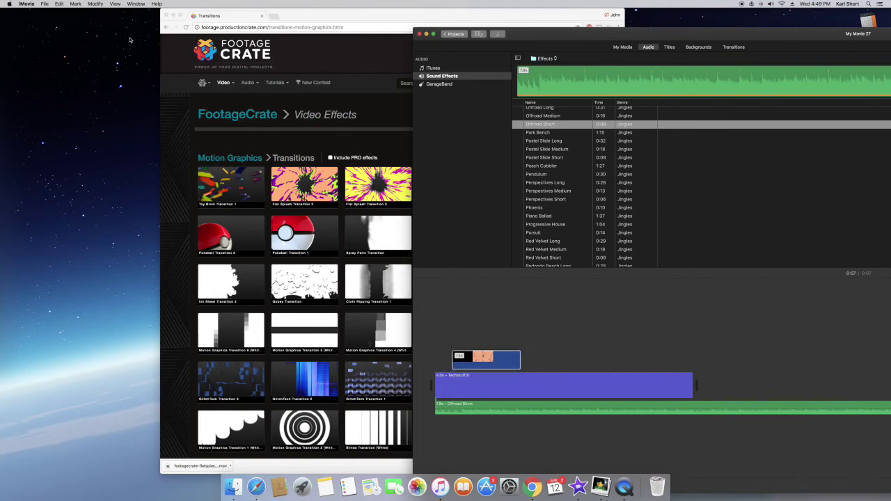
left_click(165, 15)
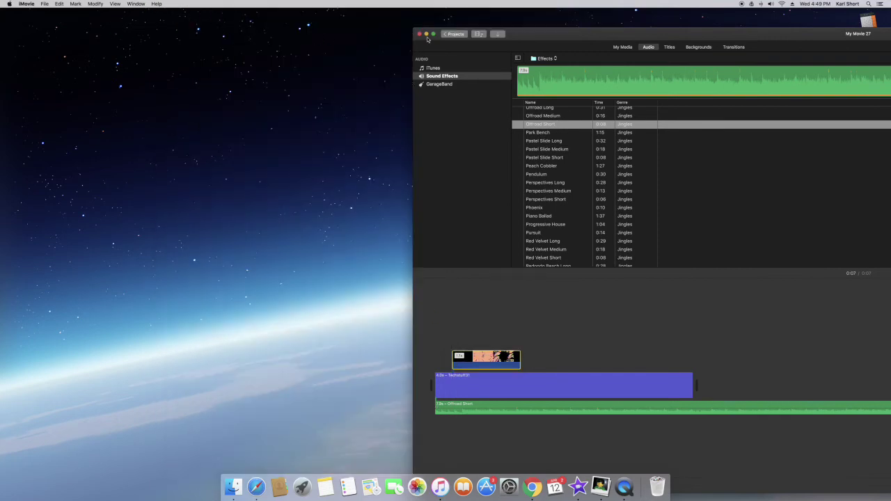
Place the splash clip at the timeline start over the Techstuff31 title, previewing playback
left_click(433, 35)
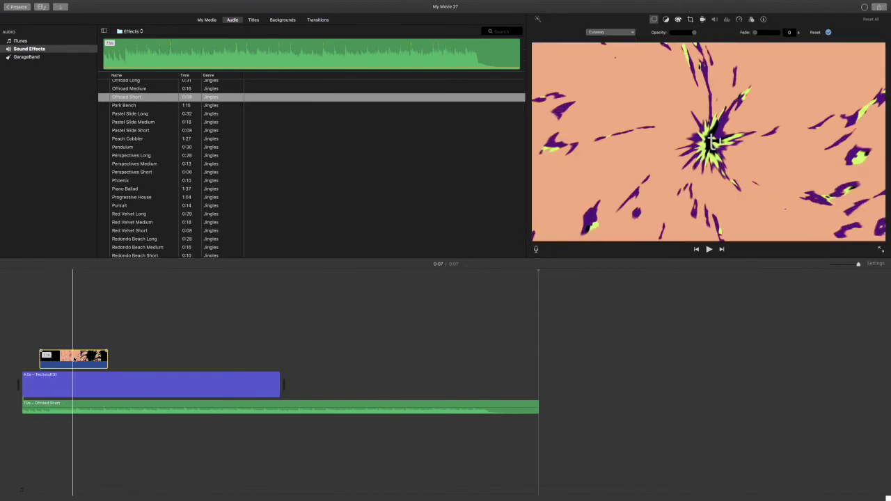
left_click_drag(92, 356, 76, 356)
key("space")
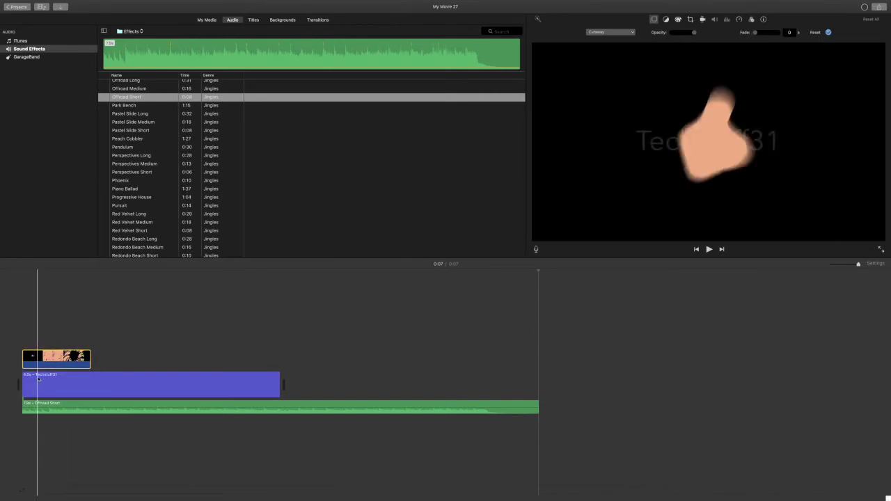
left_click_drag(76, 356, 292, 383)
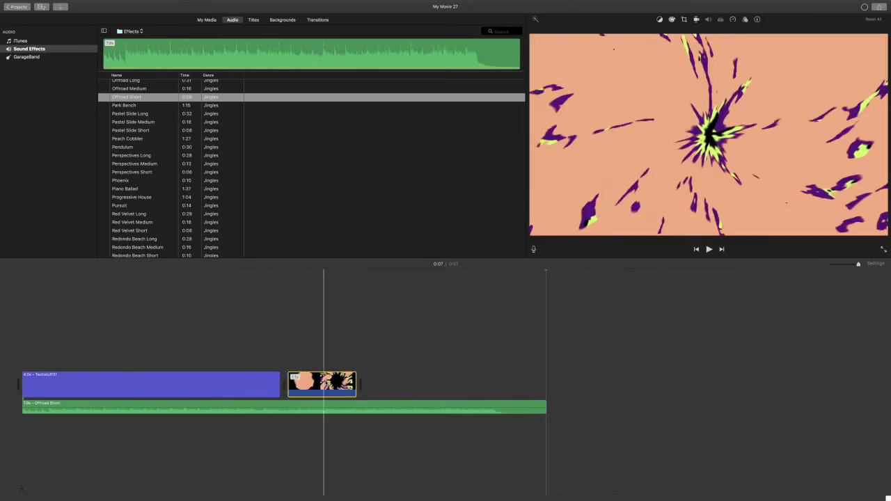
left_click_drag(330, 383, 62, 362)
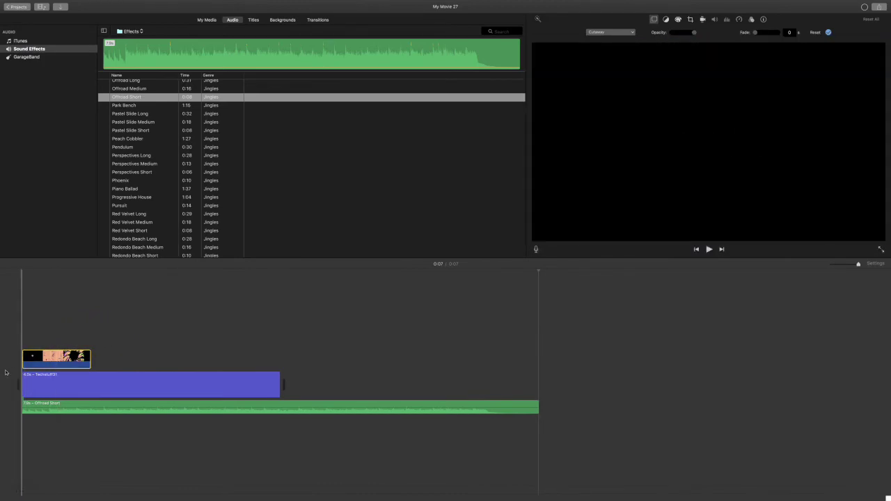
key("space")
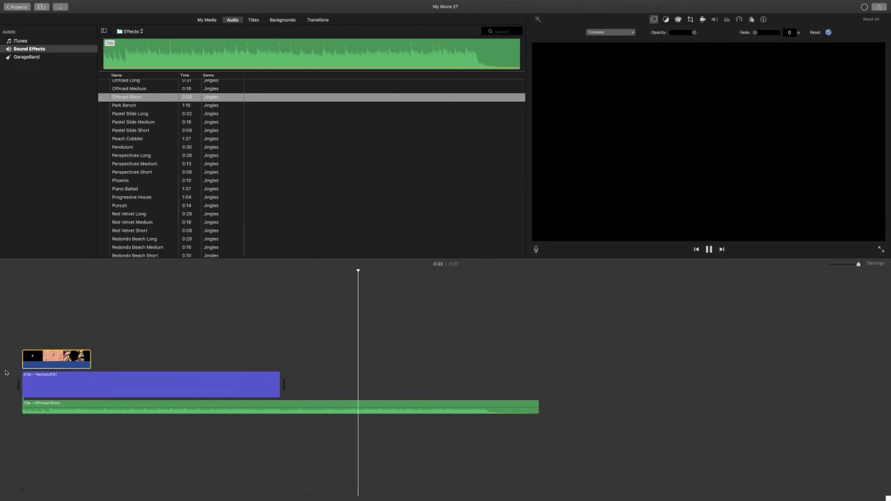
key("space")
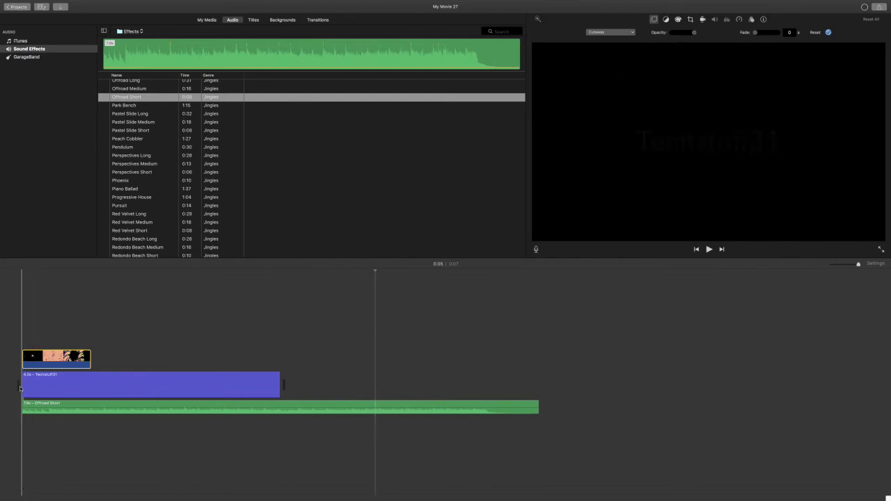
left_click_drag(23, 363, 23, 382)
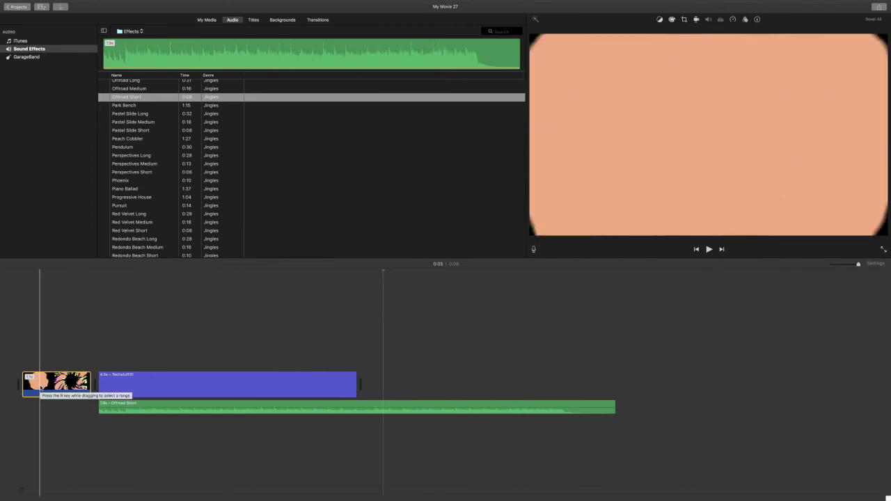
Split the splash clip in two at the playhead with Split Clip
right_click(41, 388)
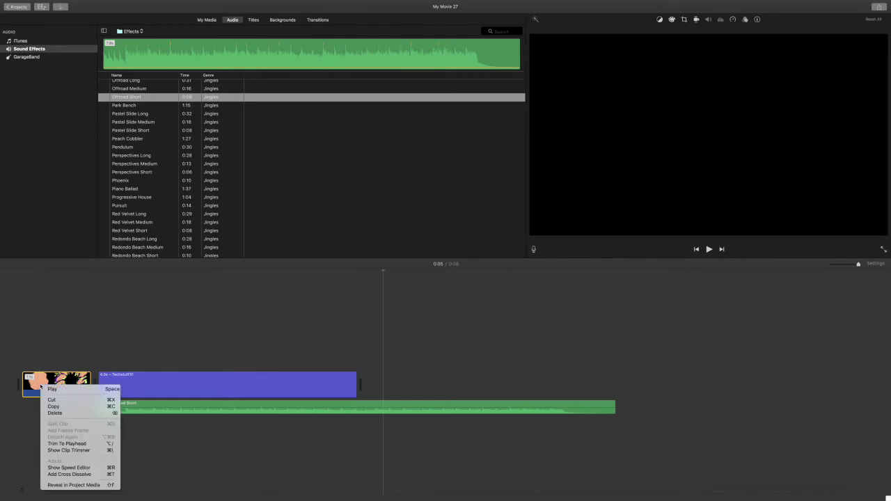
left_click(40, 384)
right_click(40, 383)
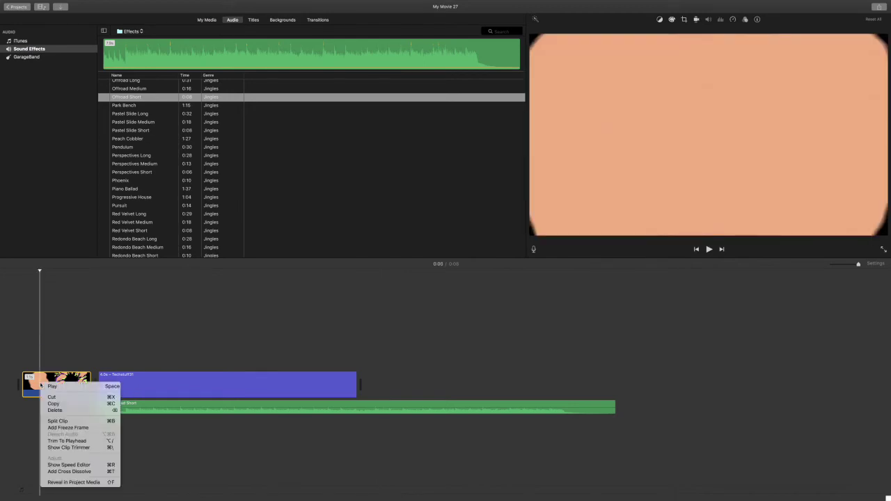
left_click(59, 421)
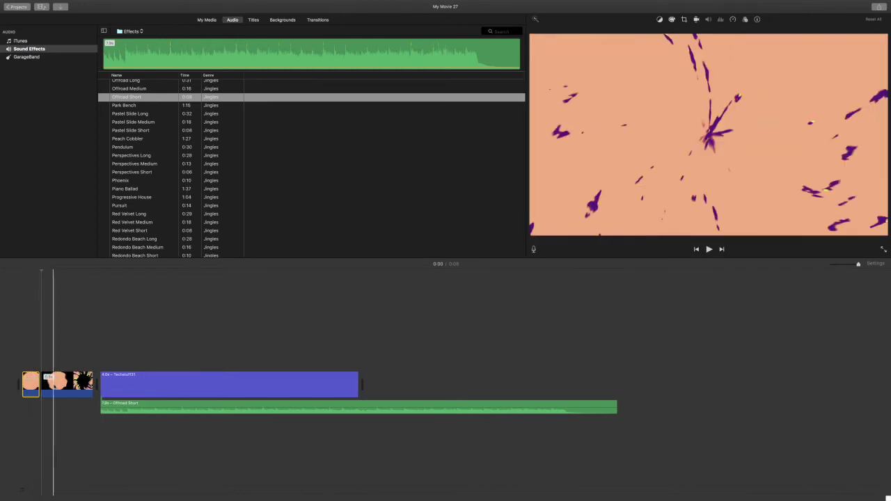
Lift the splash part above the start of the Techstuff31 title as a connected overlay
left_click(53, 385)
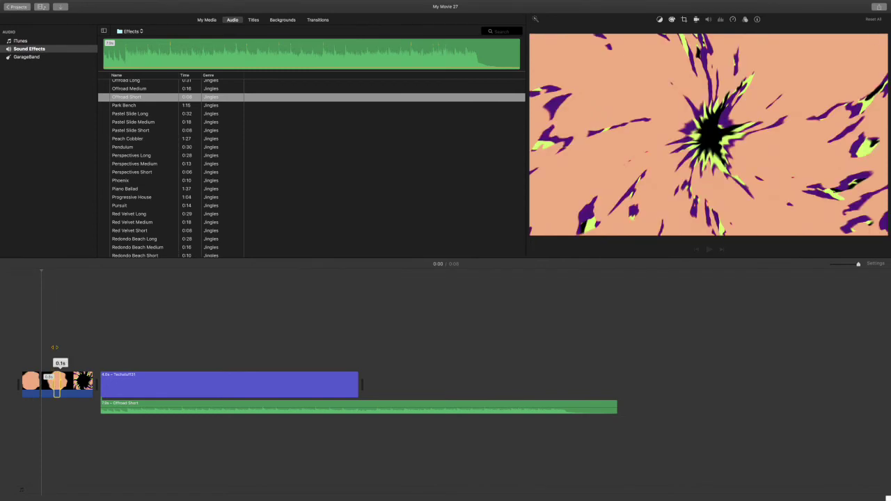
left_click_drag(67, 381, 73, 349)
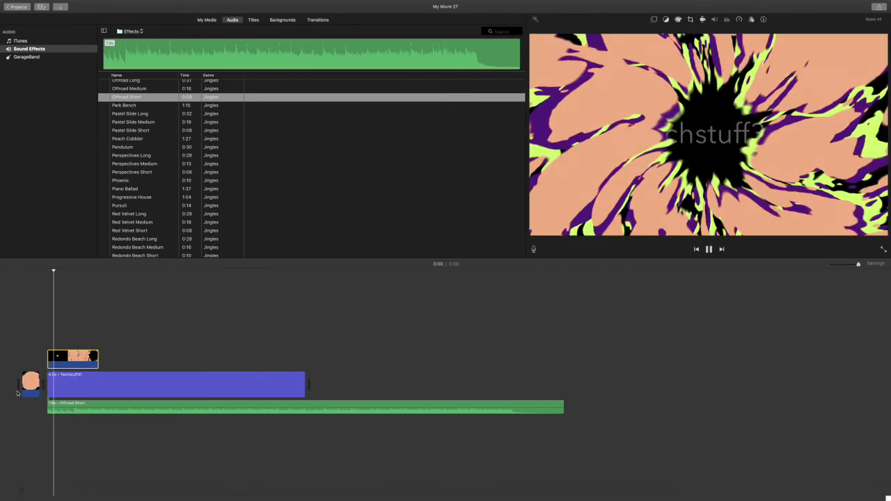
key("space")
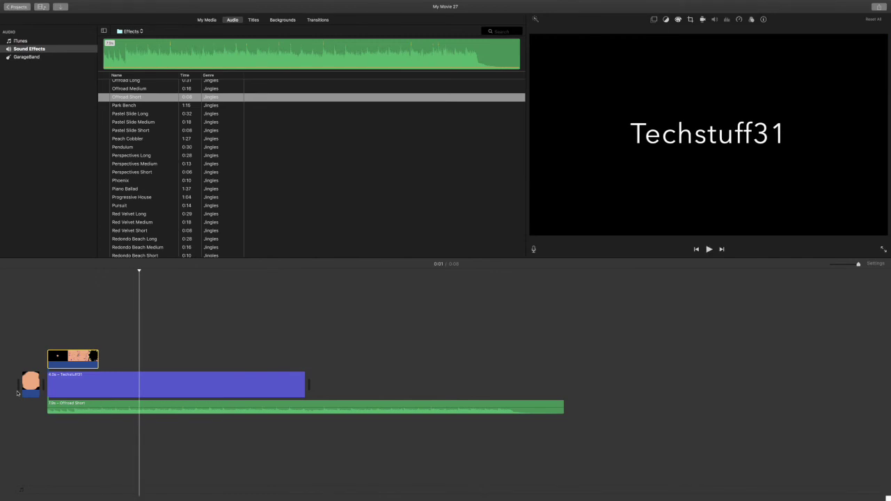
Move the Offroad Short sound effect to the movie's start and play the intro to check timing
left_click(72, 412)
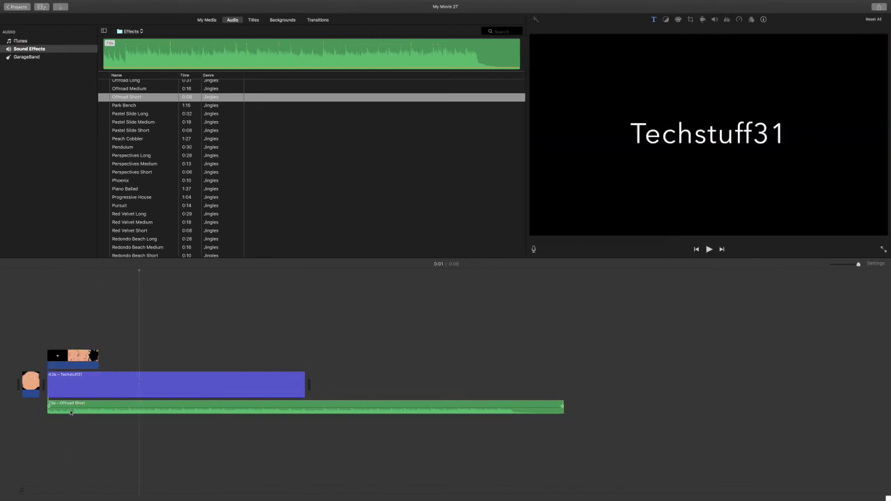
left_click_drag(72, 410, 64, 413)
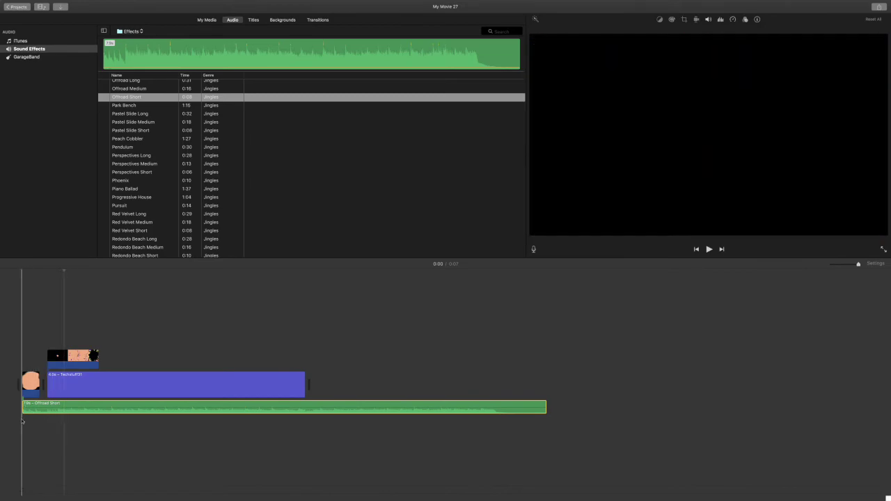
key("space")
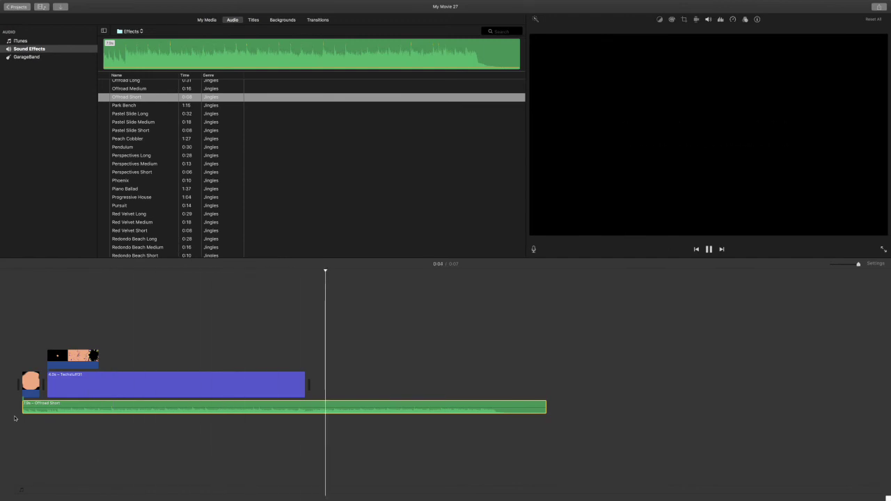
key("space")
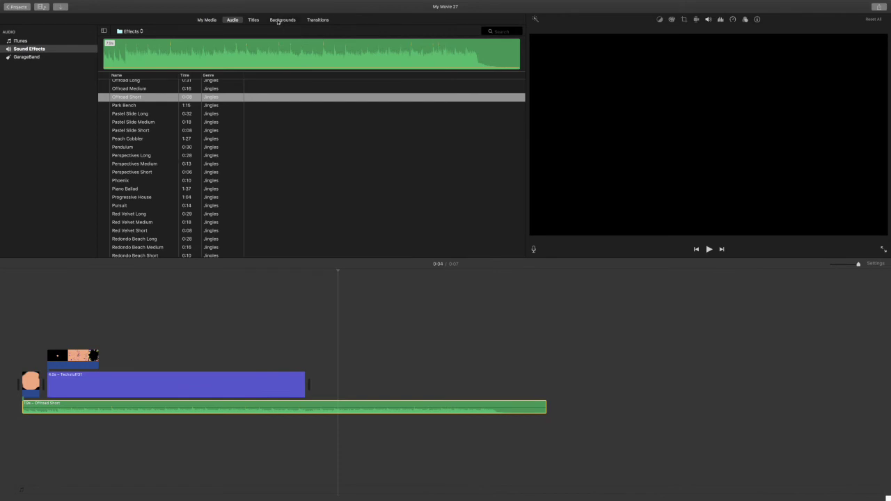
left_click(278, 21)
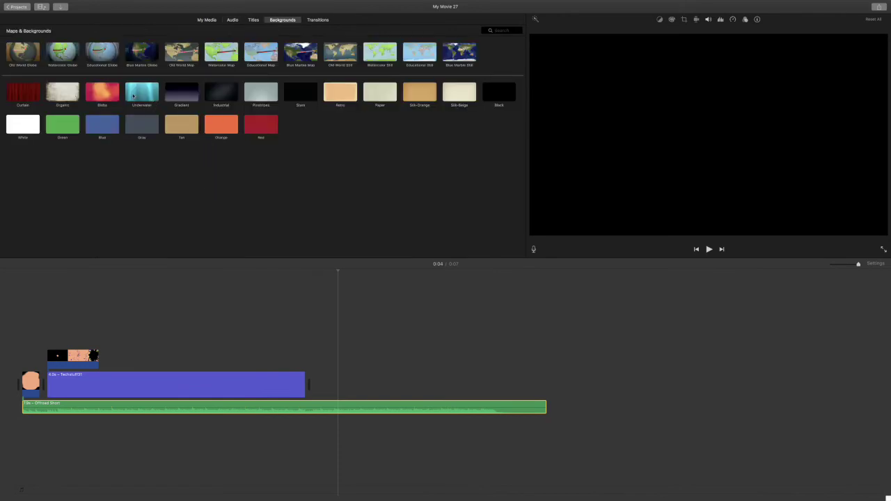
Add the Blobs background after the title and trim it to end with the Offroad Short audio
left_click_drag(99, 94, 311, 378)
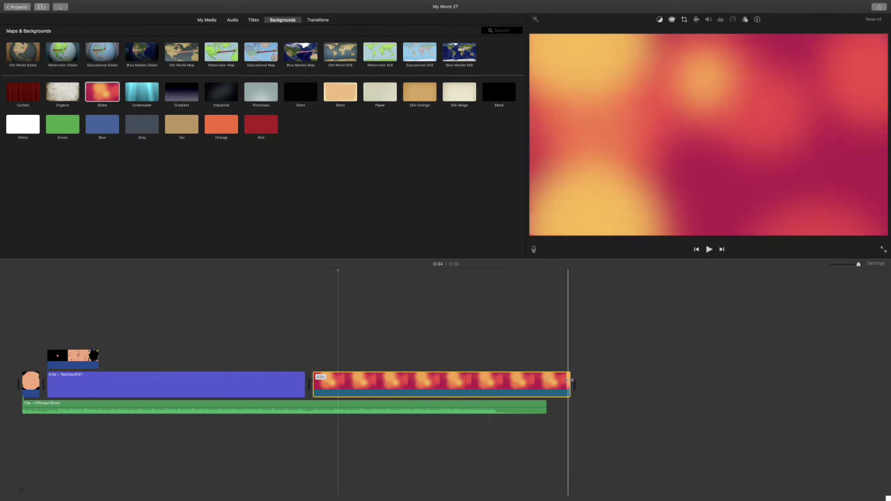
left_click_drag(570, 382, 569, 382)
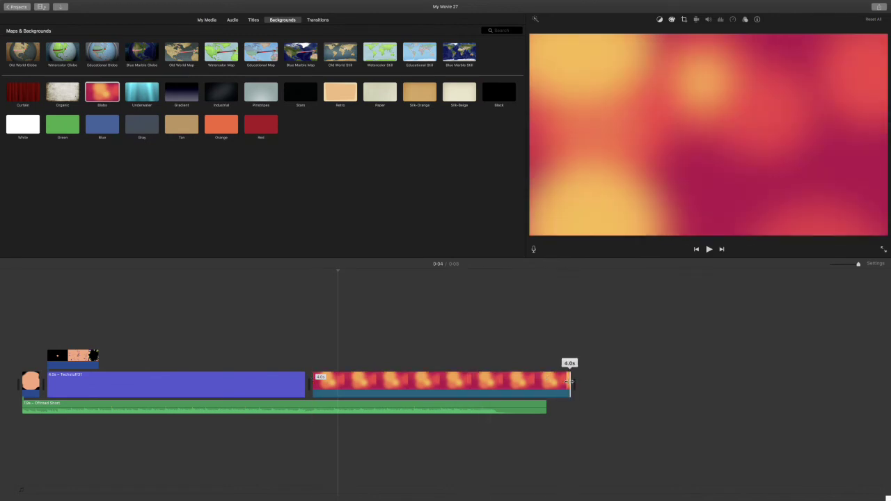
left_click_drag(557, 381, 546, 382)
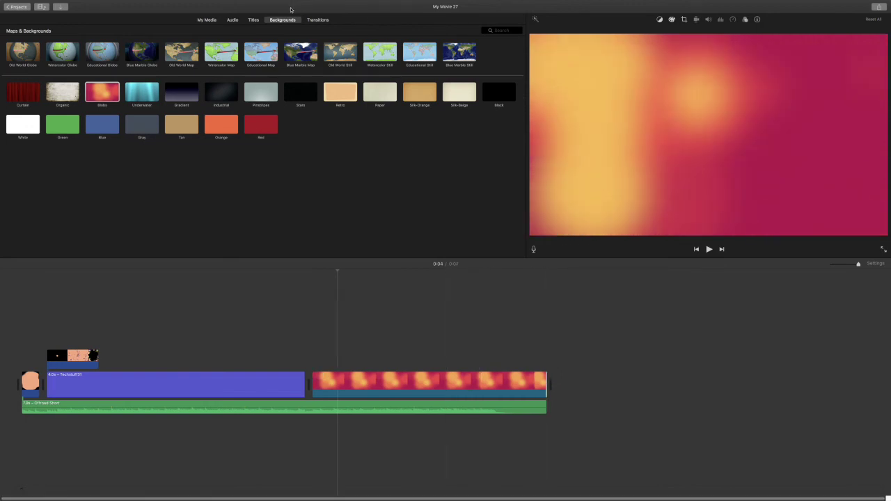
left_click(254, 21)
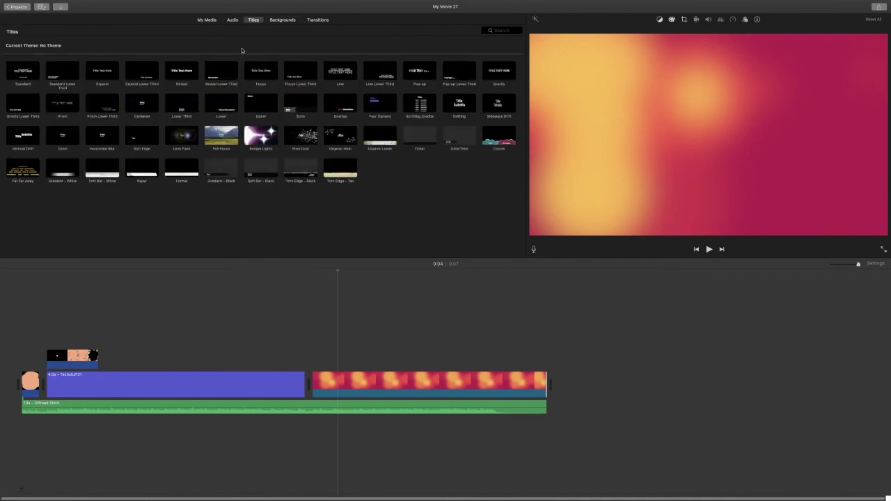
Place the Reveal title over the background, trim it to 3.0s, and delete its placeholder text
left_click(183, 73)
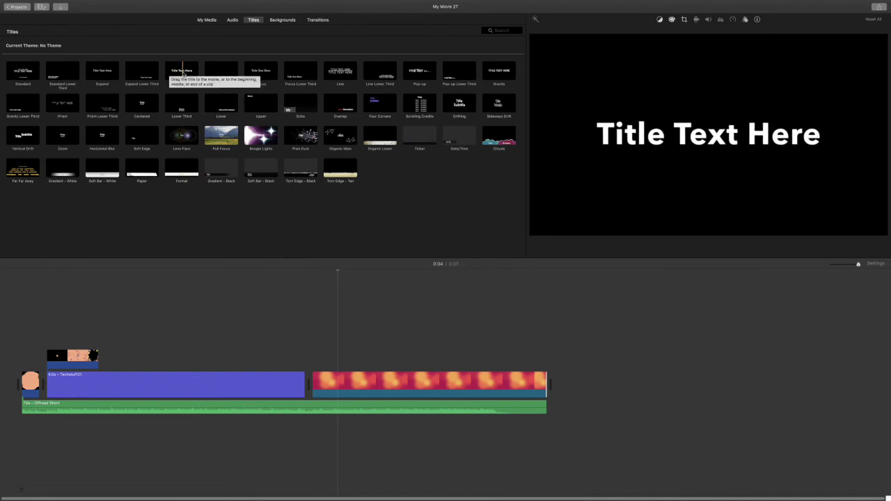
left_click_drag(182, 72, 313, 355)
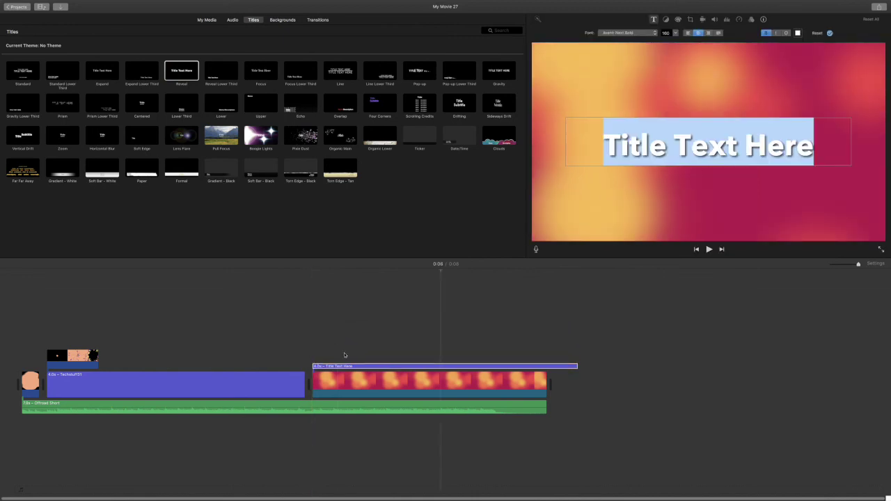
left_click(576, 367)
left_click_drag(578, 367, 550, 366)
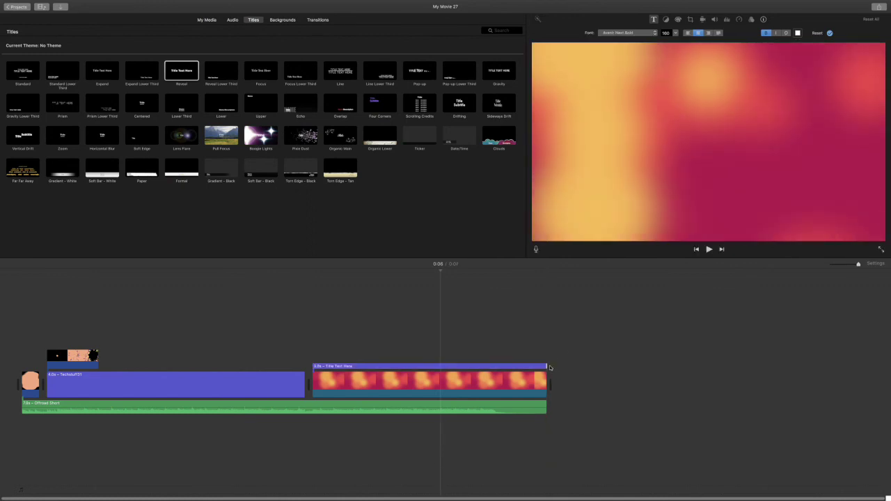
left_click(532, 368)
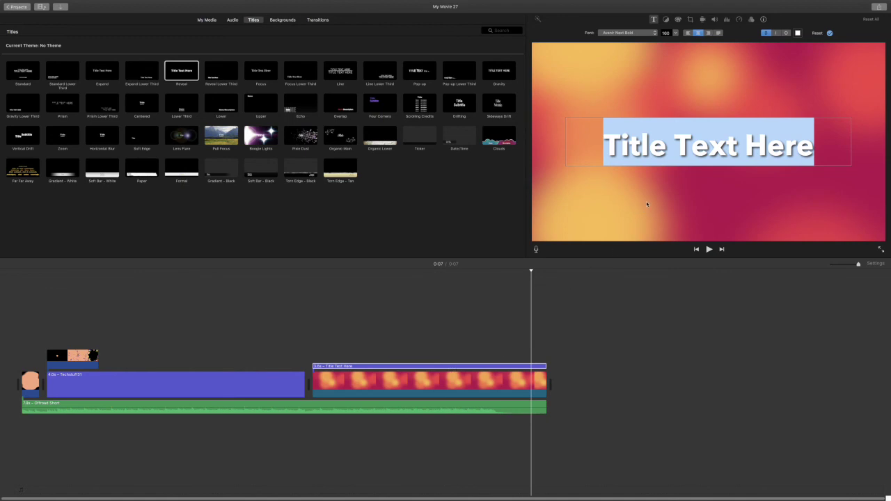
key("BackSpace")
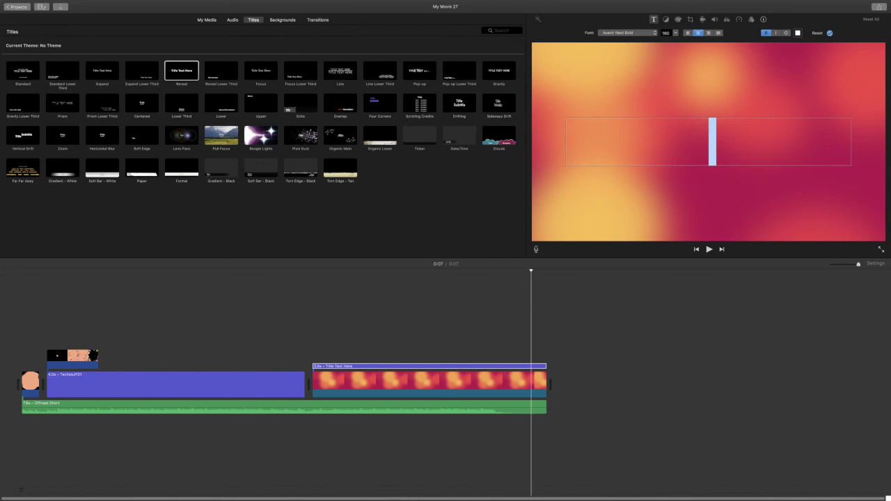
Enter 'Techstuff31.com' as the Reveal title text and preview the closing title
type("Techst")
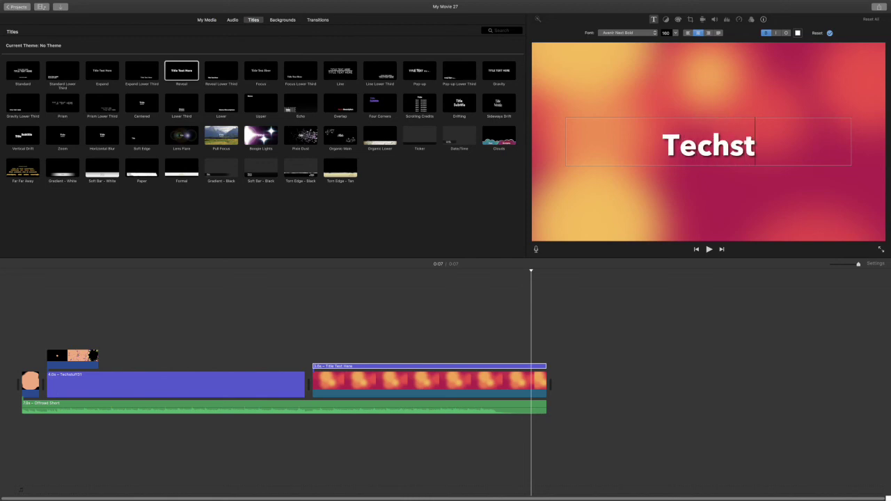
type("uff31.co")
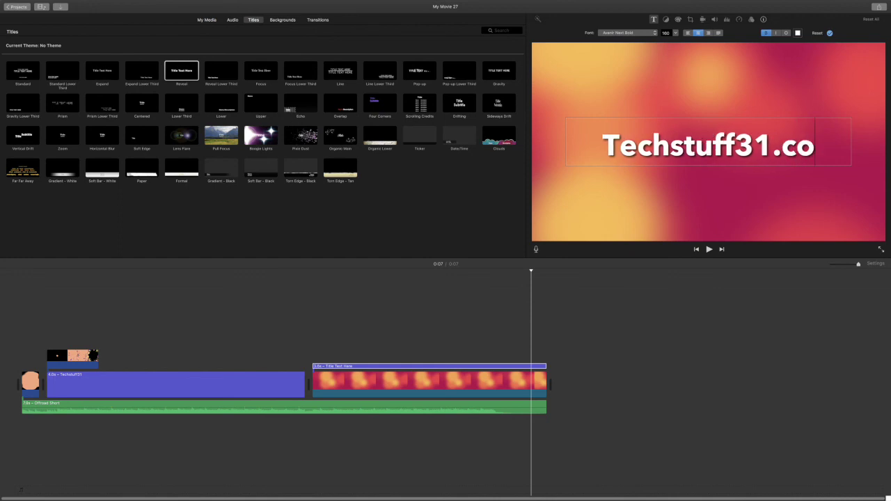
type("m")
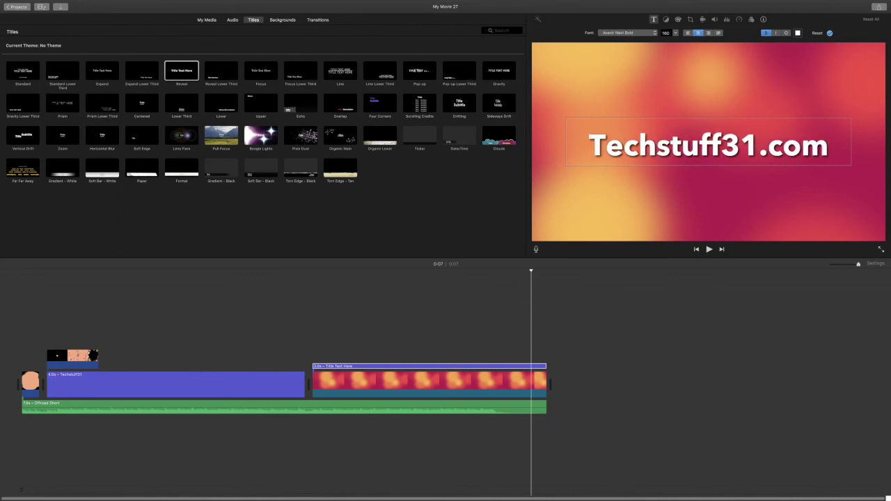
key("super+a")
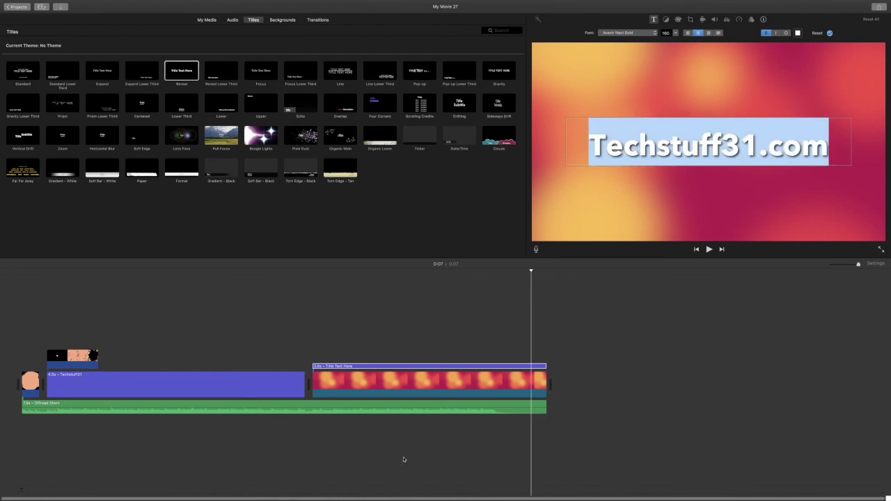
left_click(370, 388)
left_click(333, 324)
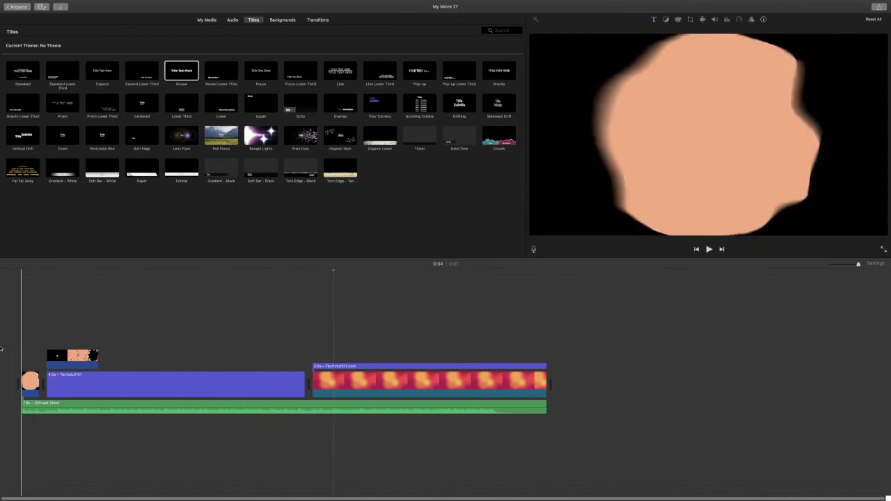
left_click(22, 341)
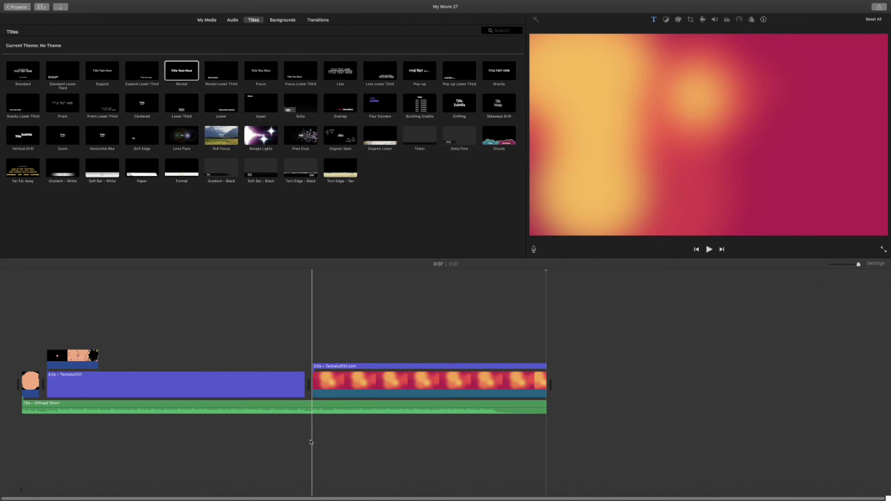
key("space")
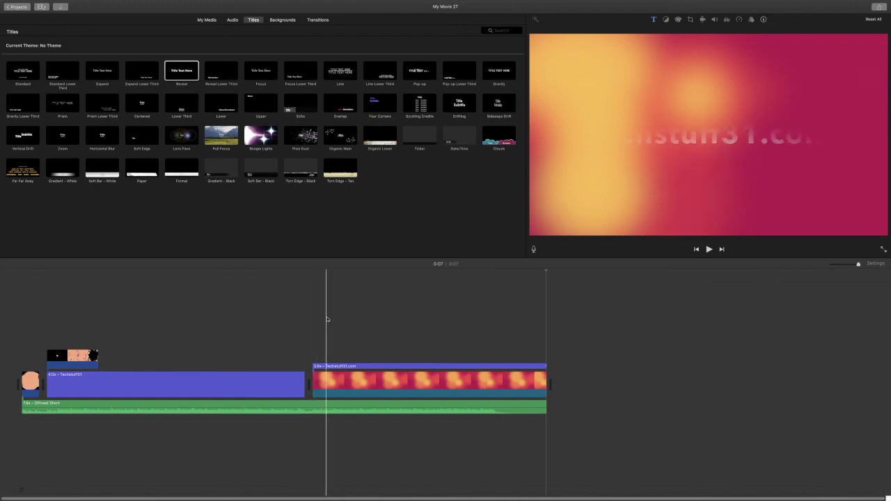